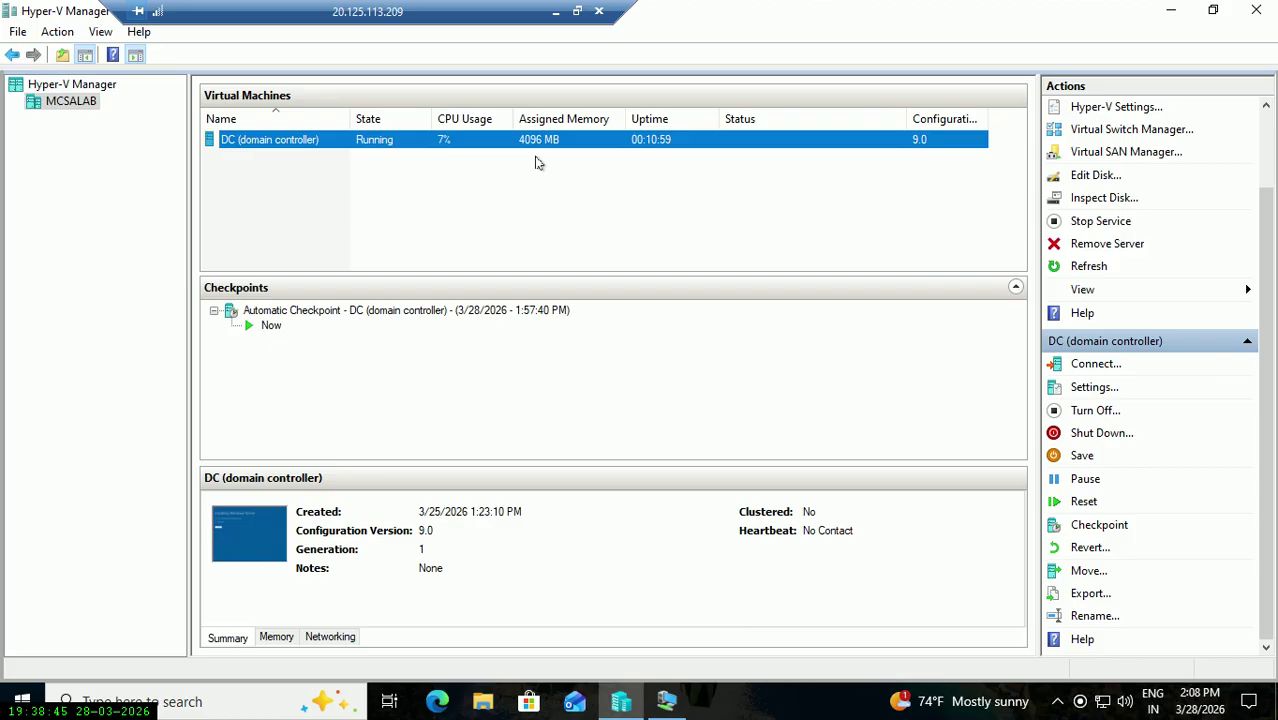
right_click(82, 110)
mouse_move(136, 137)
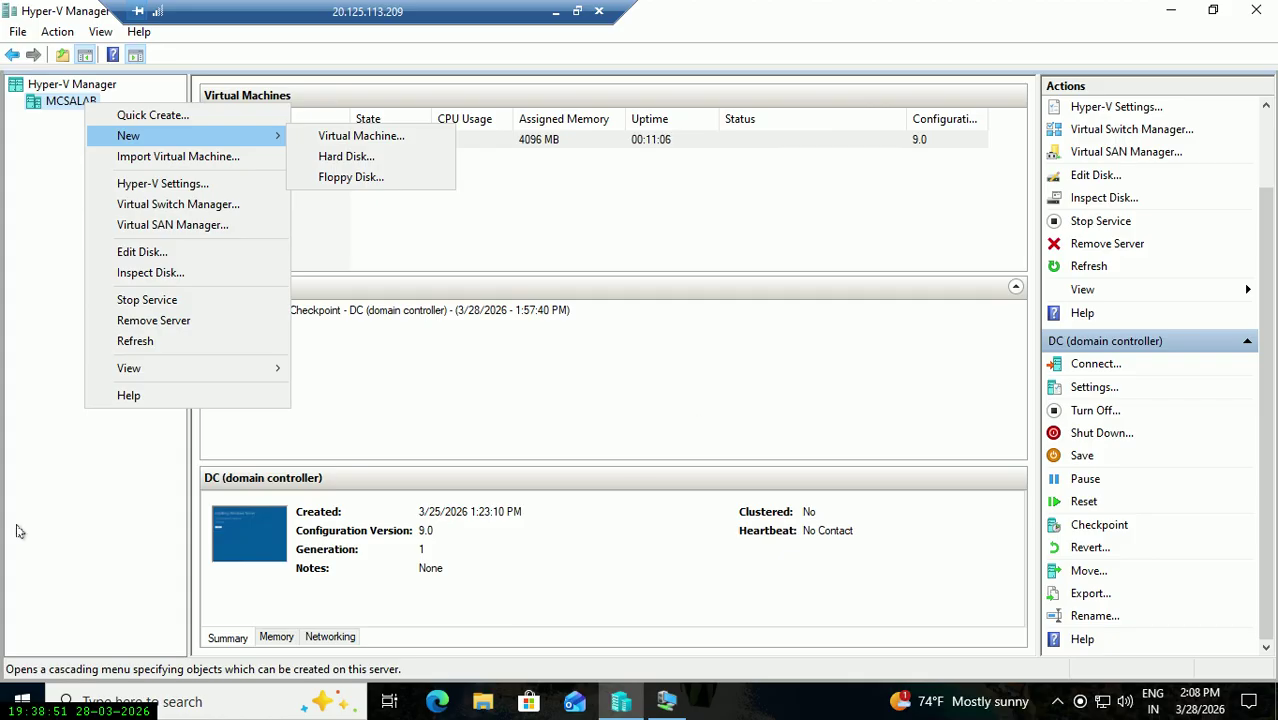
click(64, 602)
Examine the DC hard disk image and the server 2025 disc image in the host's Downloads folder.
click(482, 702)
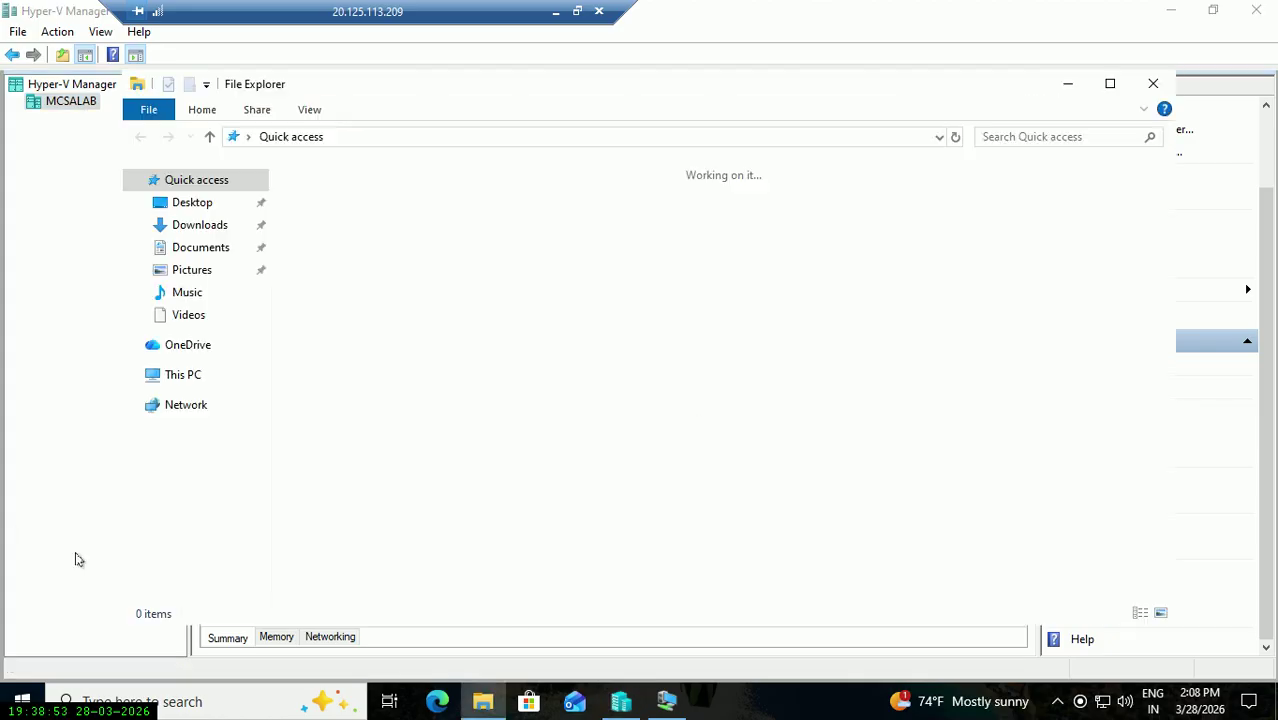
click(200, 225)
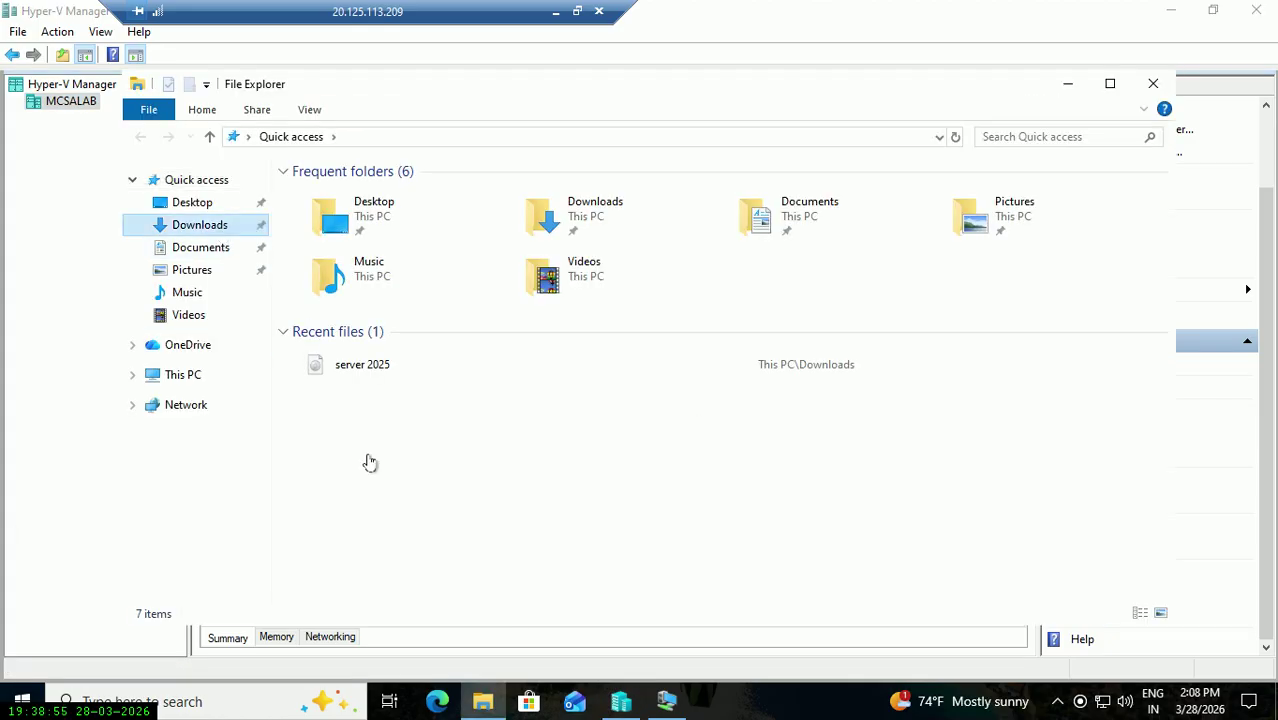
click(352, 241)
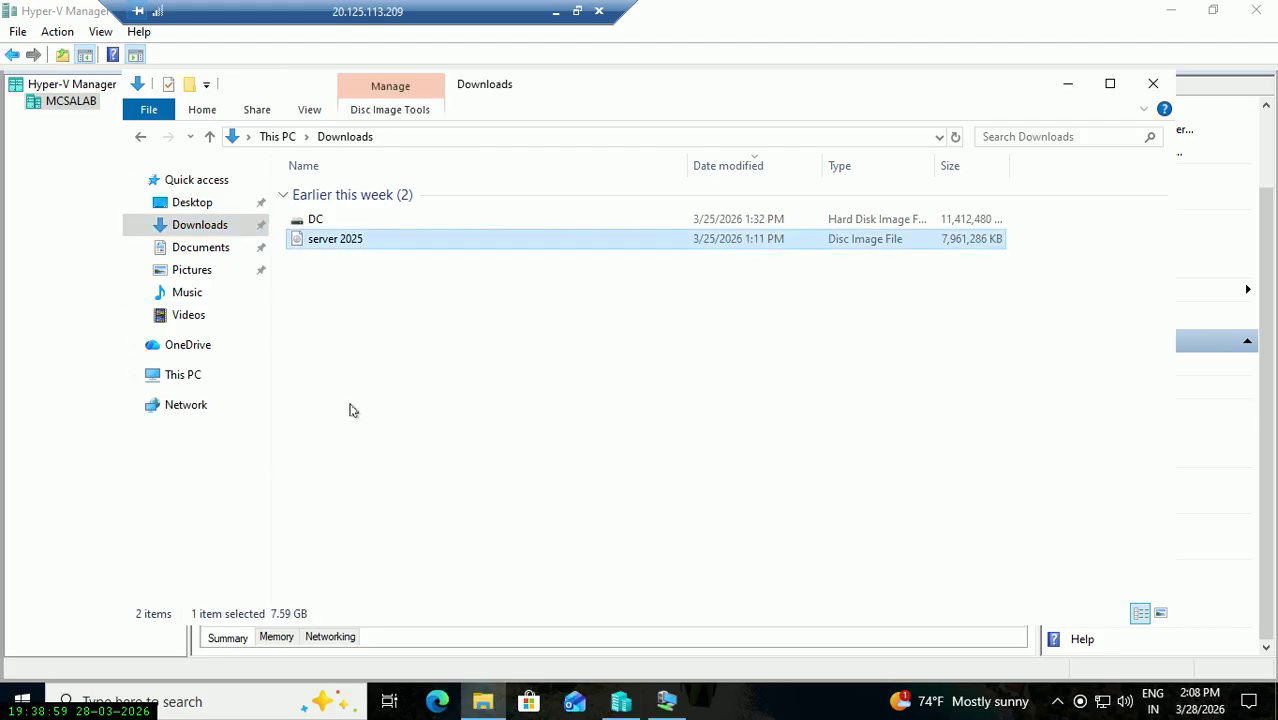
click(314, 224)
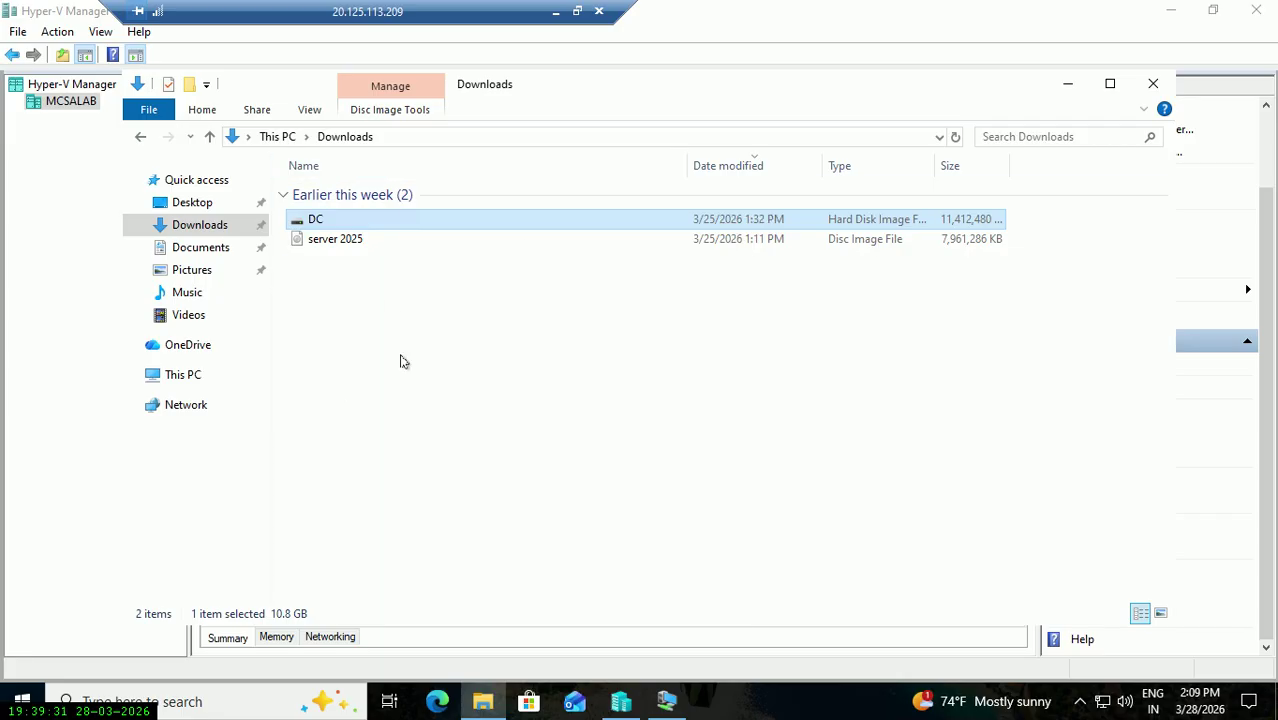
click(1067, 84)
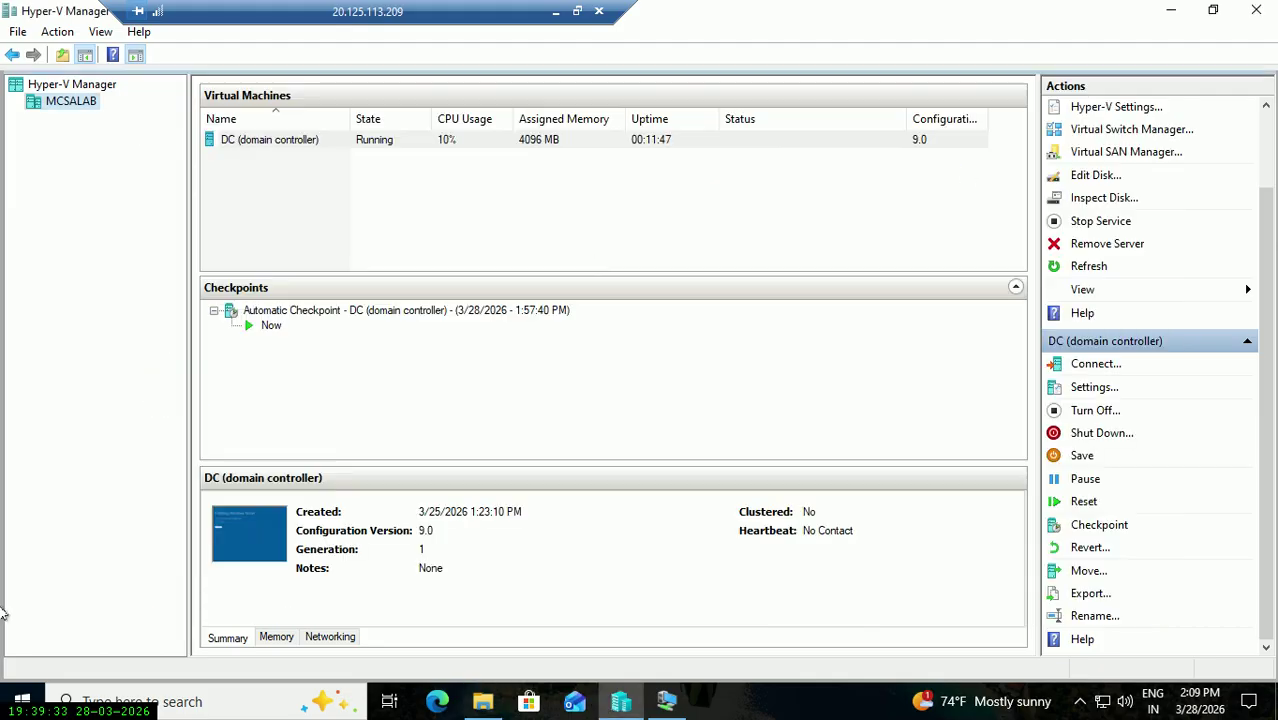
Start creating a new virtual machine on MCSALAB and name it MEMBERSERVER.
right_click(99, 103)
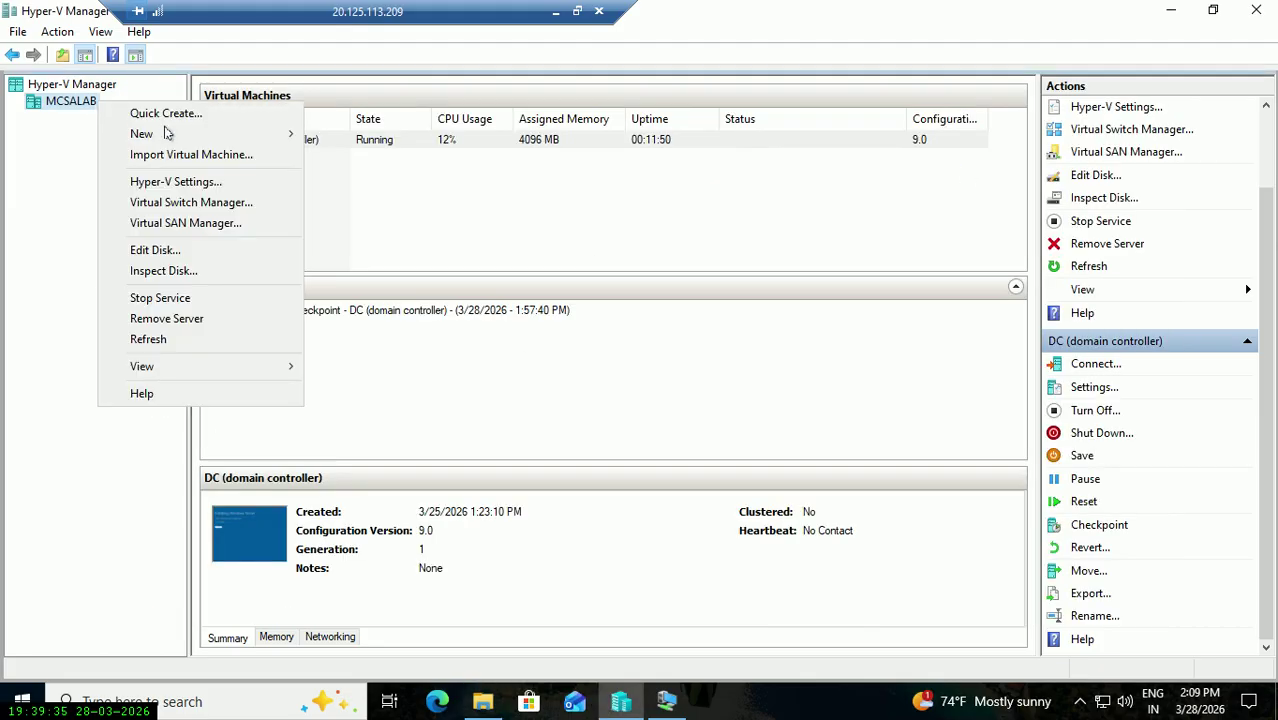
mouse_move(168, 137)
click(398, 134)
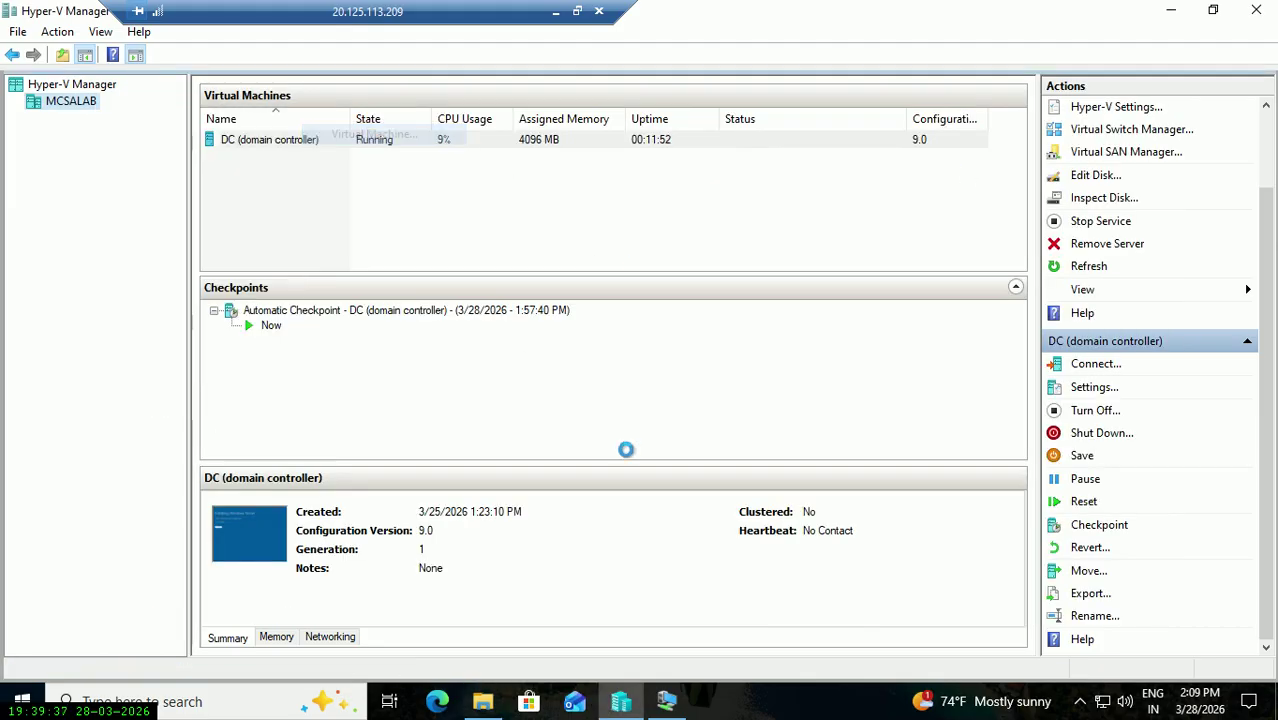
click(765, 562)
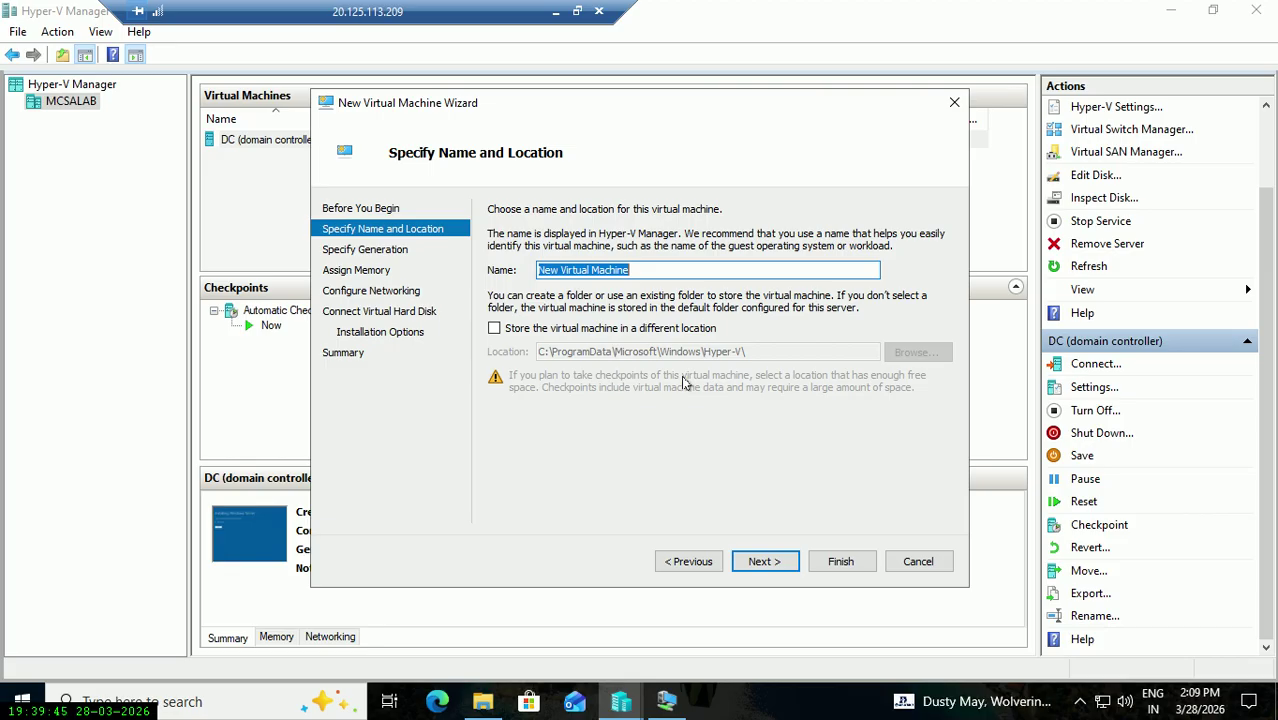
text(MEM)
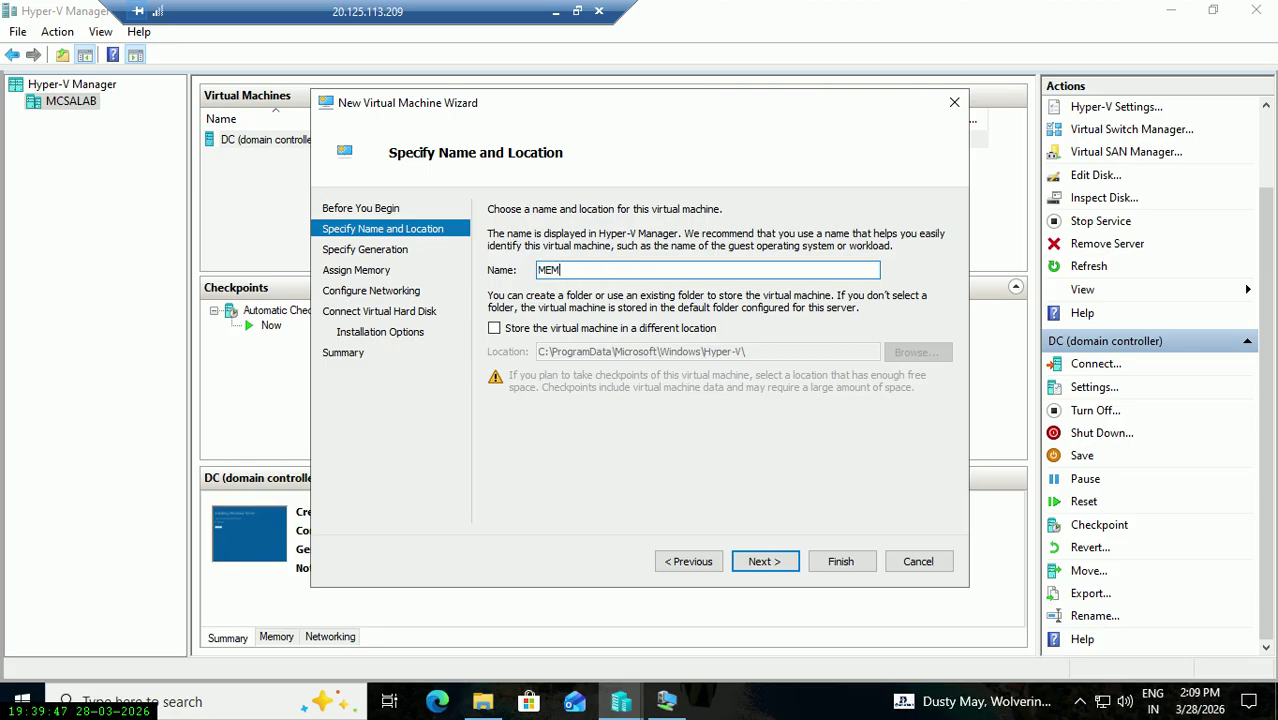
text(BERSERVER)
drag(564, 100, 575, 76)
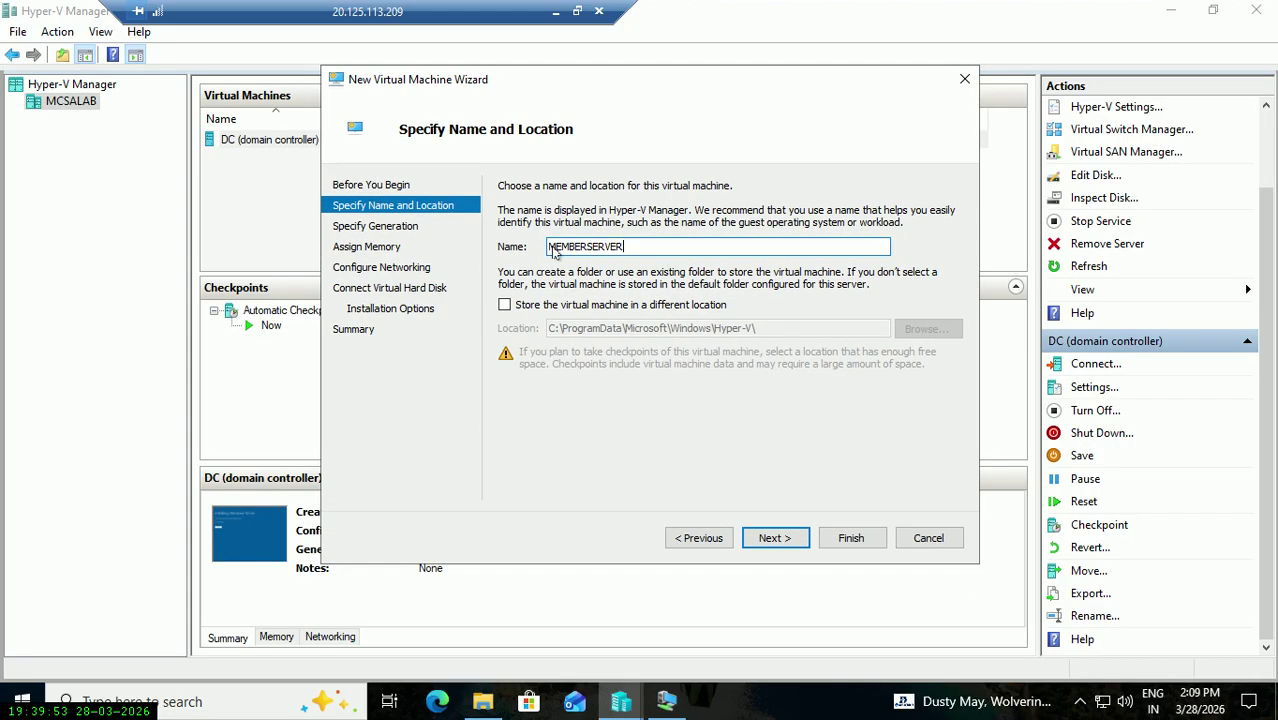
Store the virtual machine in a different location, choosing the hyper-v folder on New Volume (F:).
click(576, 304)
click(922, 329)
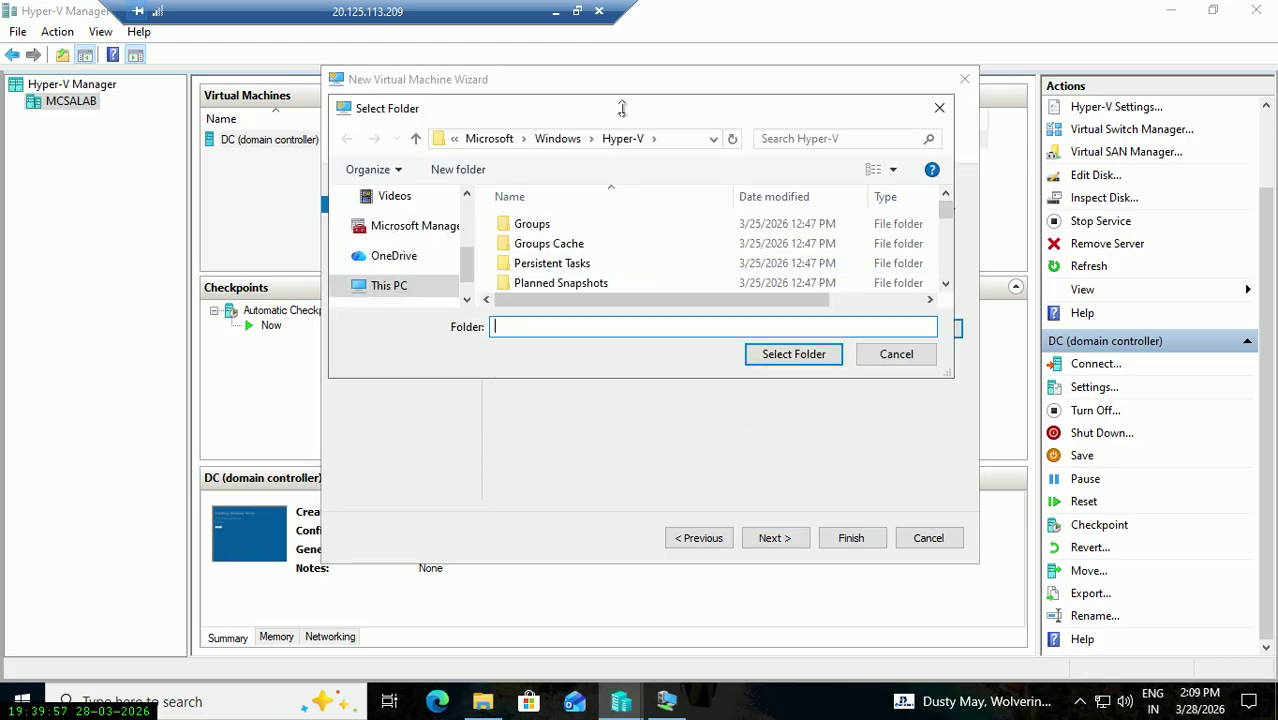
mouse_move(600, 113)
mouse_down()
mouse_move(293, 333)
mouse_move(285, 420)
mouse_move(639, 390)
mouse_up()
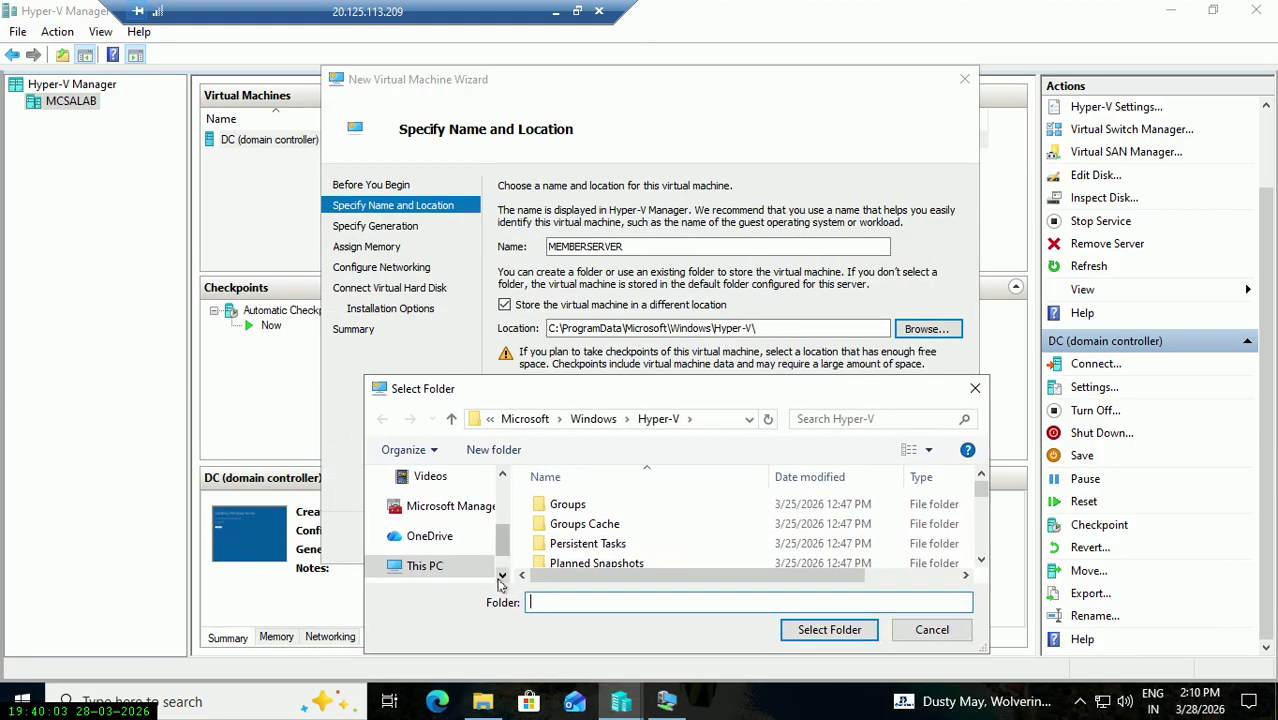
click(501, 576)
click(502, 577)
click(397, 516)
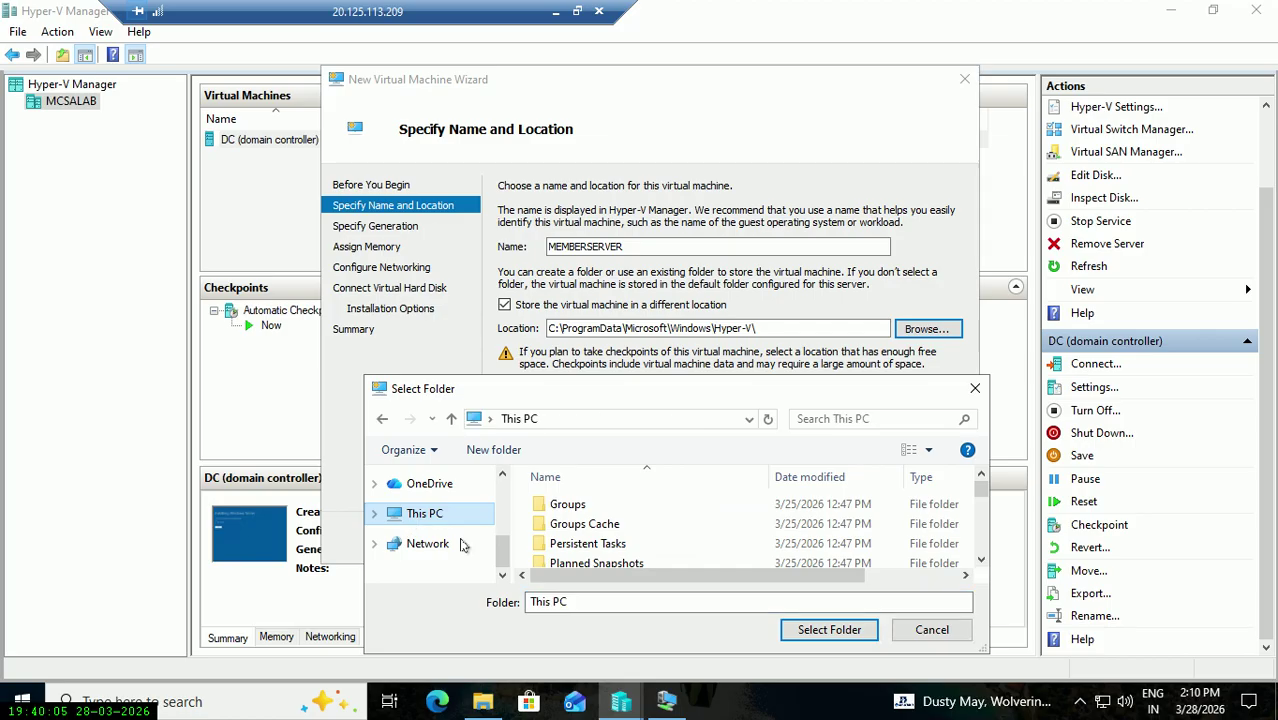
click(376, 513)
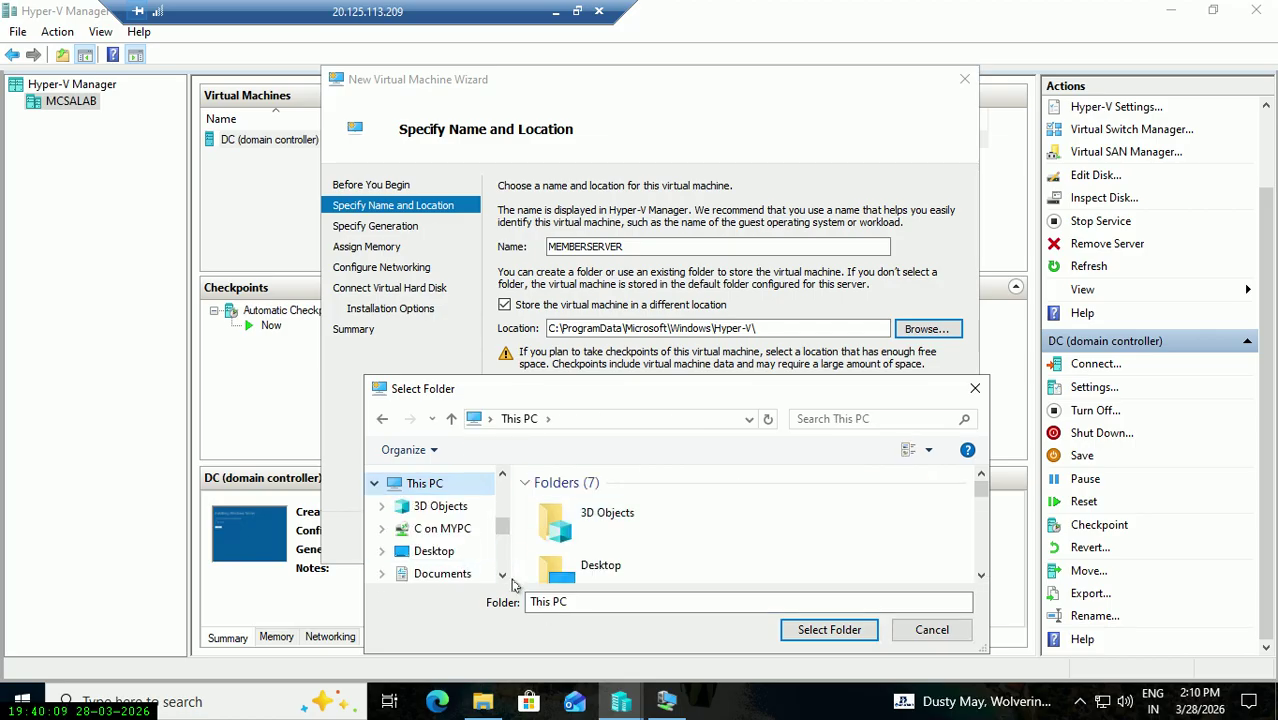
click(502, 580)
click(502, 580)
click(502, 580)
click(502, 580)
click(502, 580)
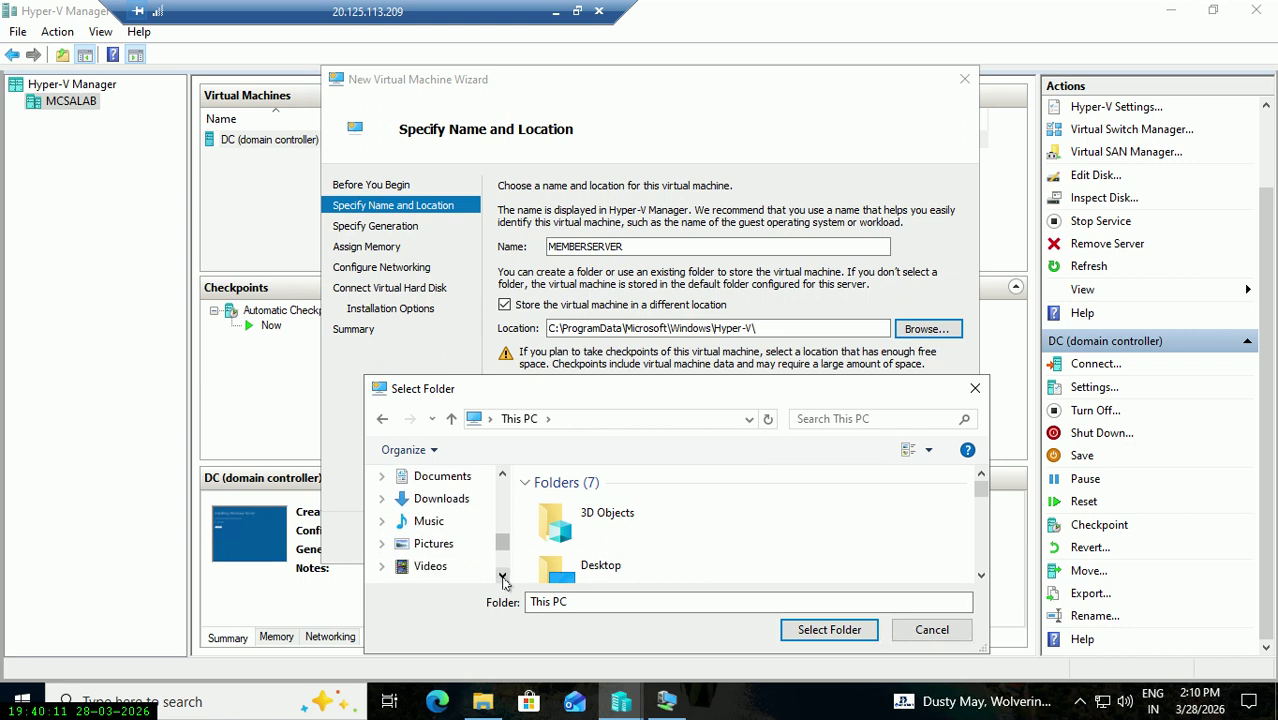
click(502, 580)
click(502, 580)
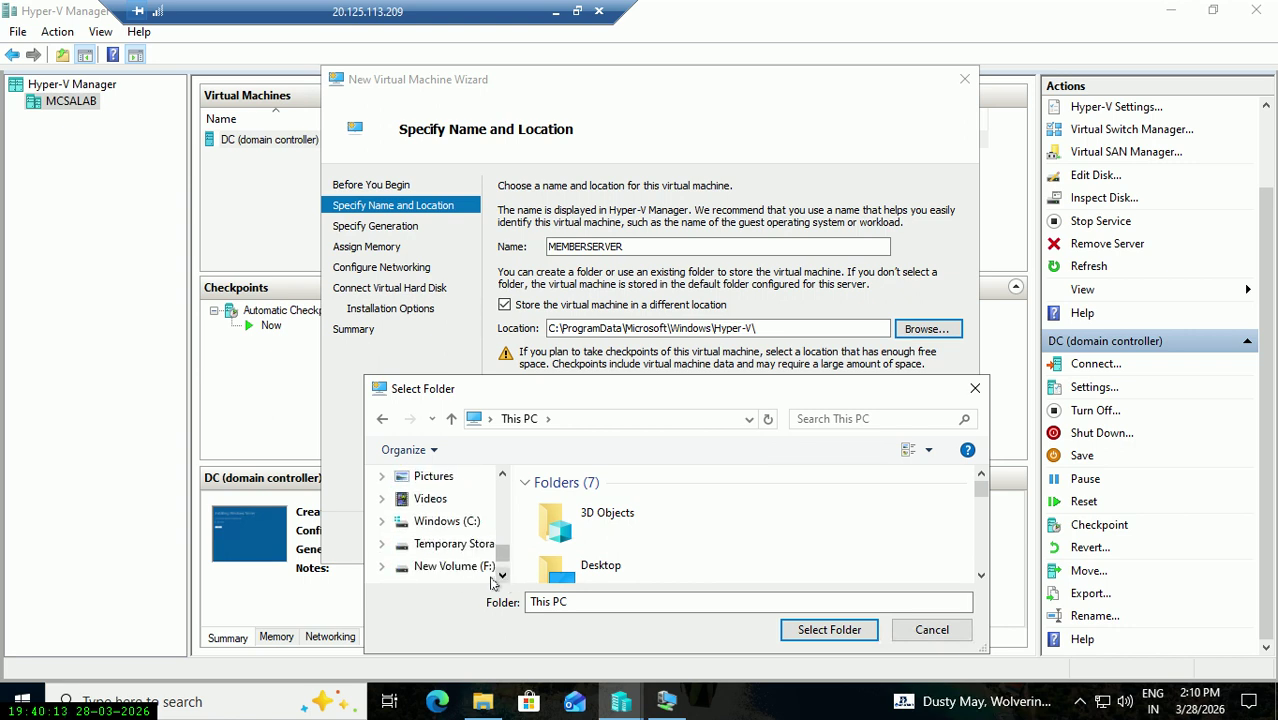
click(456, 567)
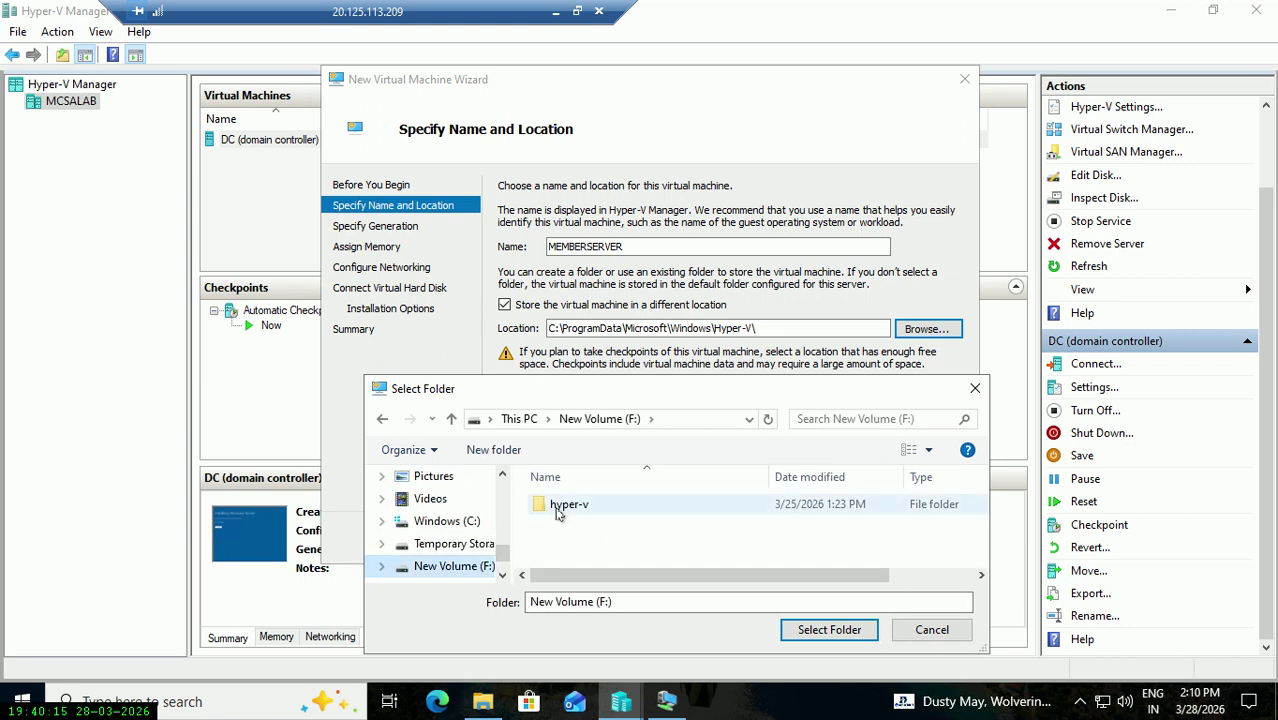
click(562, 505)
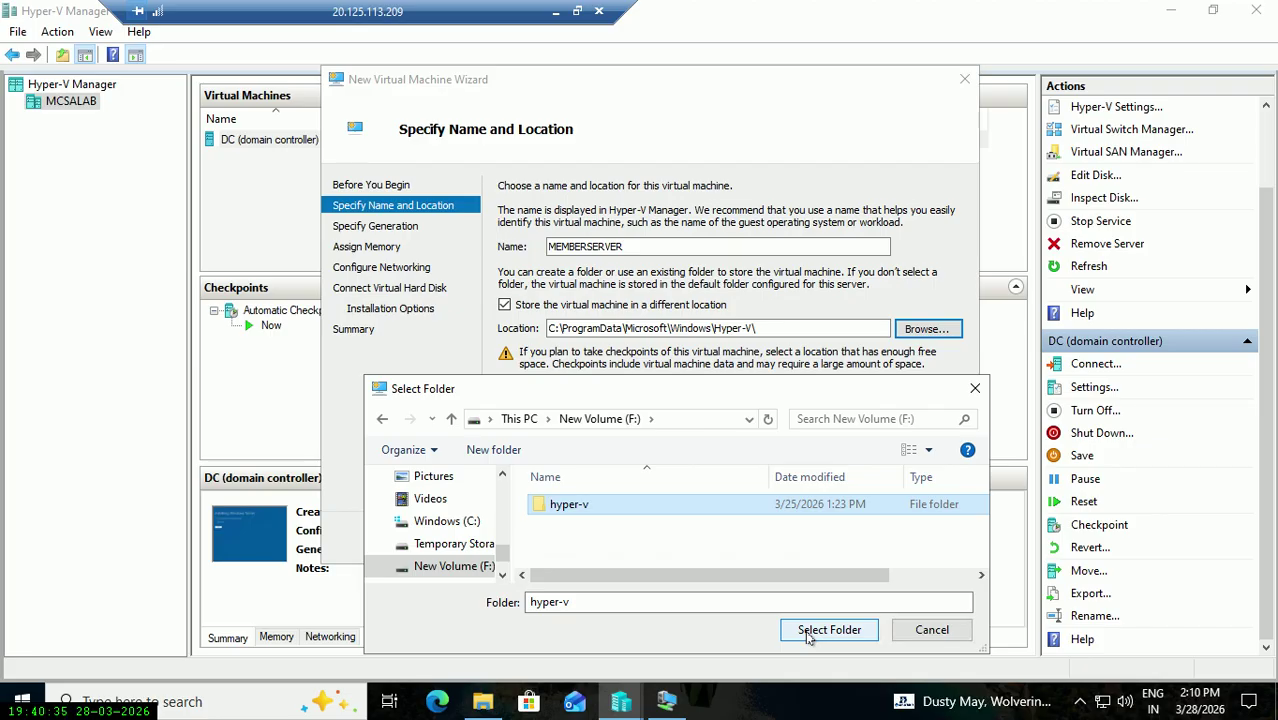
click(829, 630)
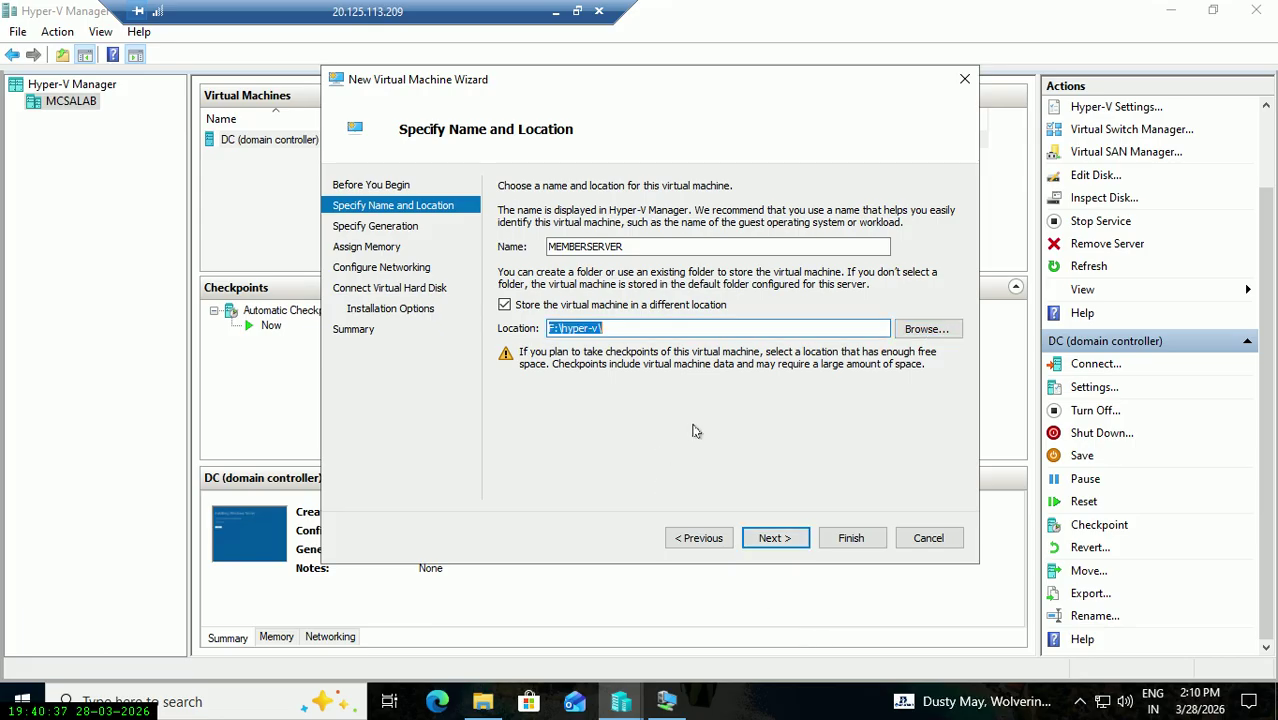
click(644, 328)
click(772, 543)
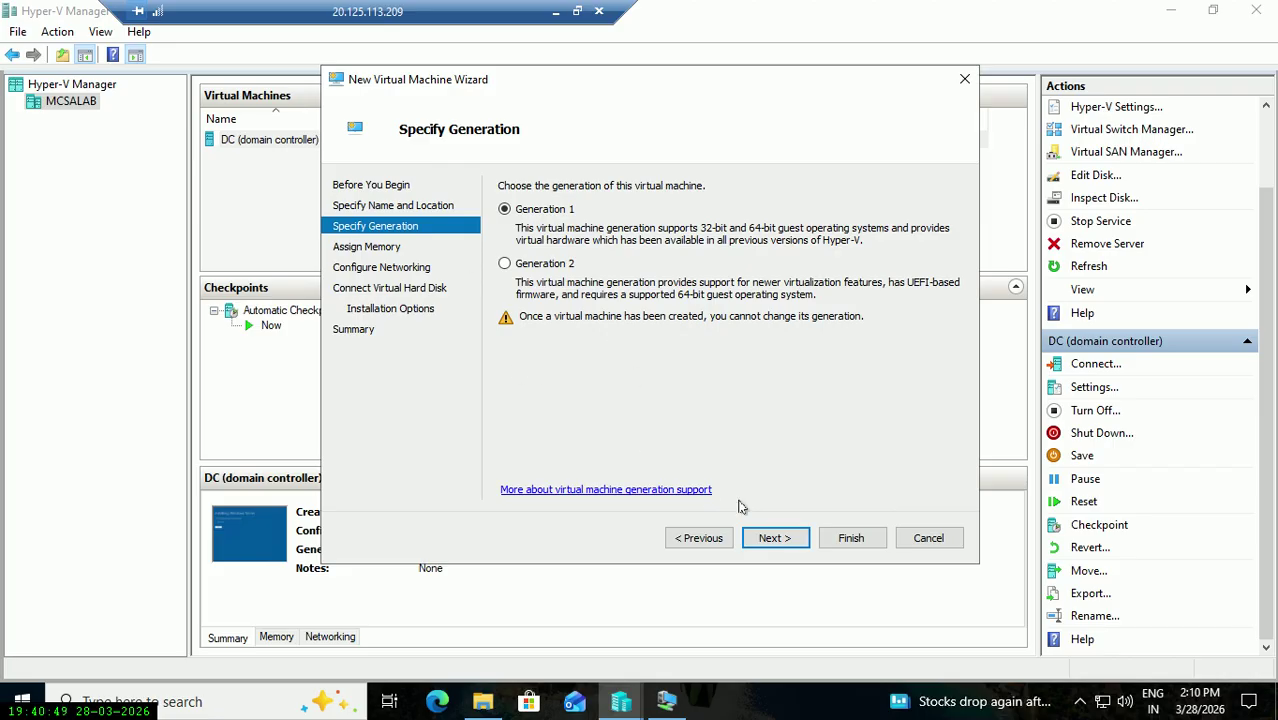
Keep Generation 1 and assign 4096 MB of startup memory with Dynamic Memory disabled.
click(773, 541)
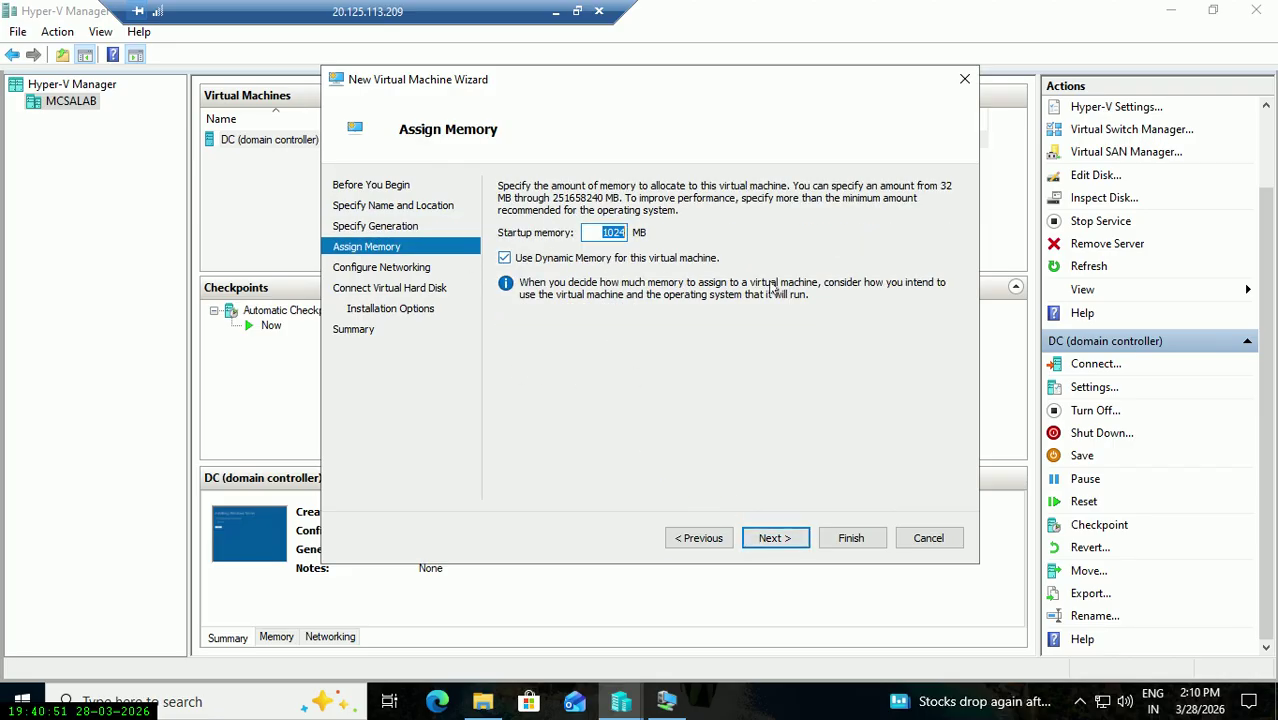
text(4096)
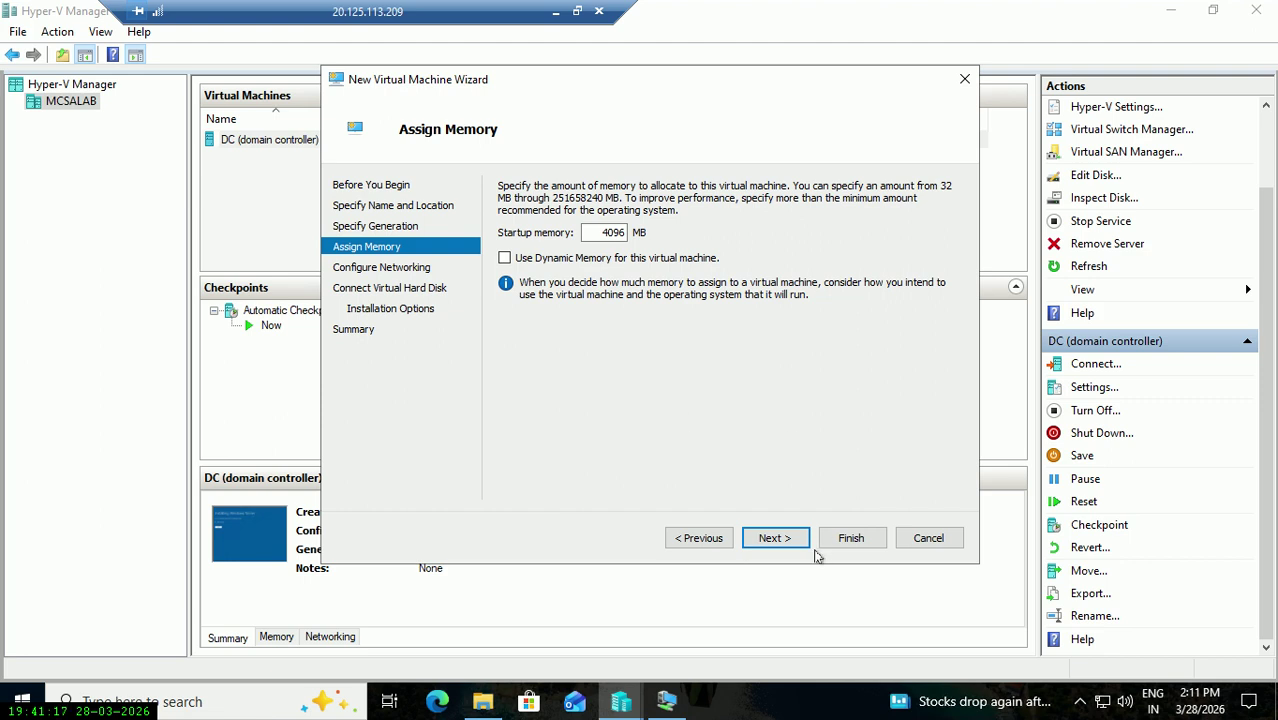
click(776, 540)
Connect the virtual machine's network adapter to the private switch.
click(724, 226)
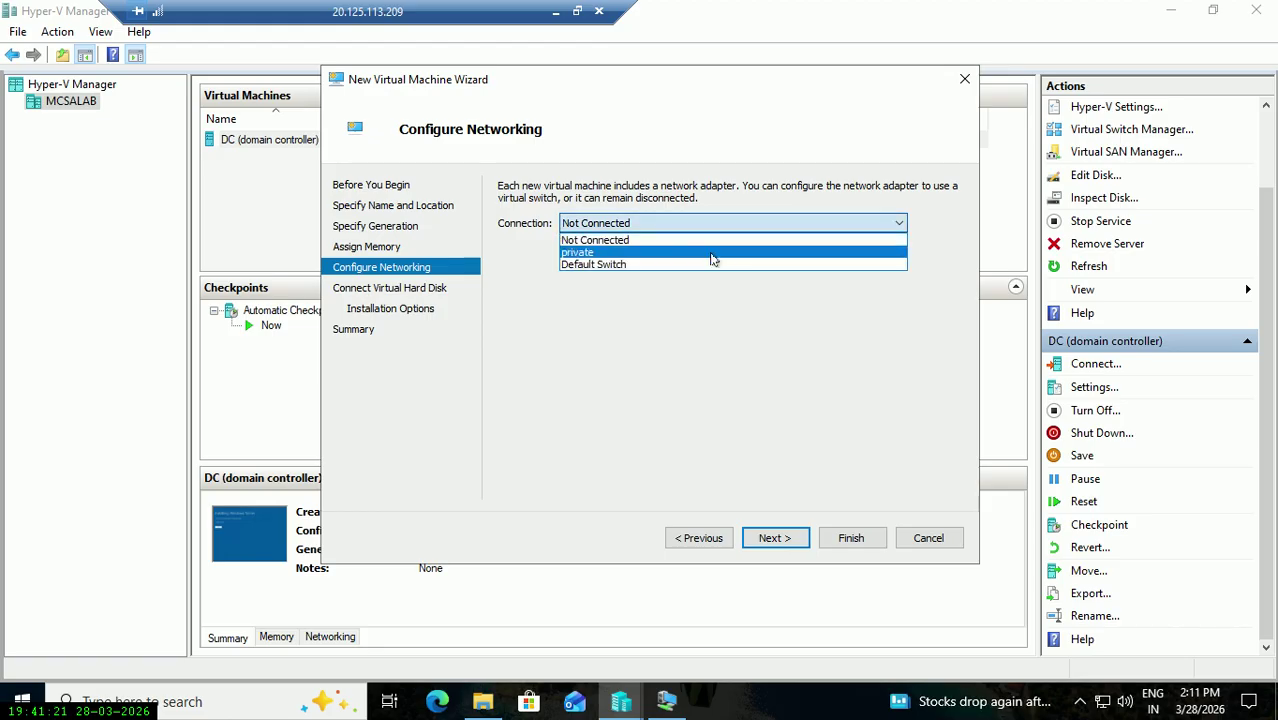
click(705, 252)
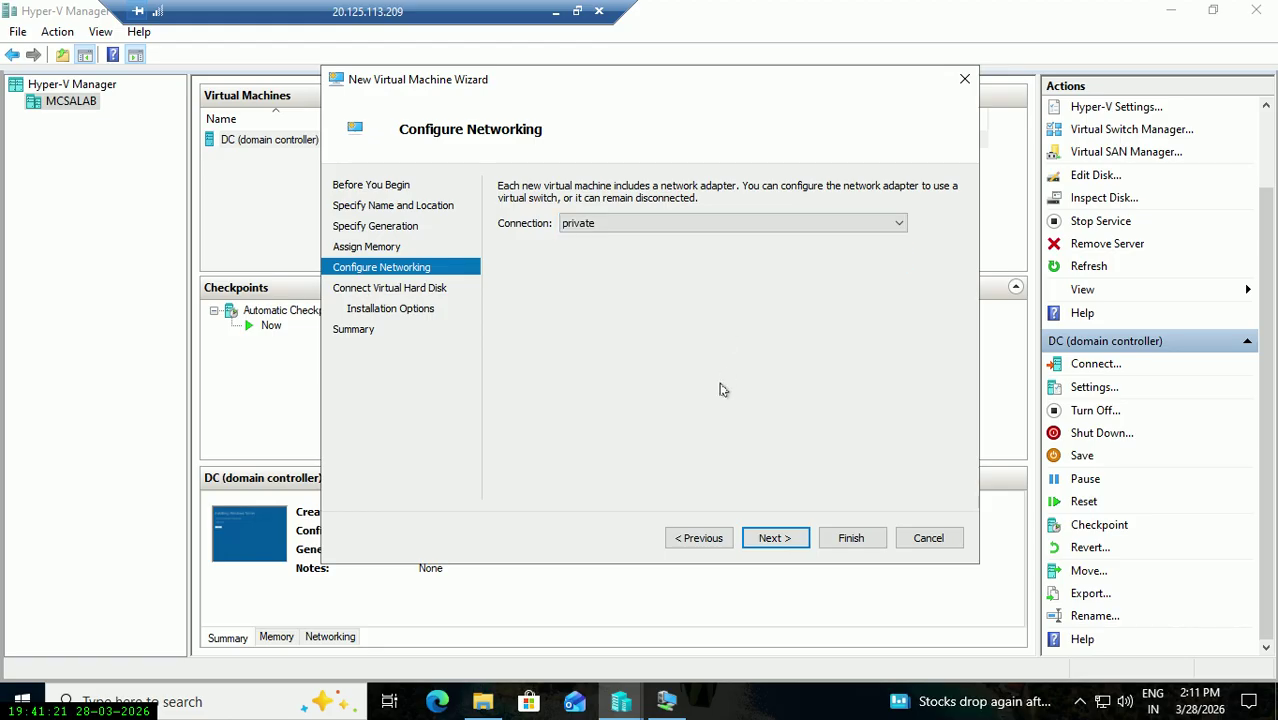
click(775, 543)
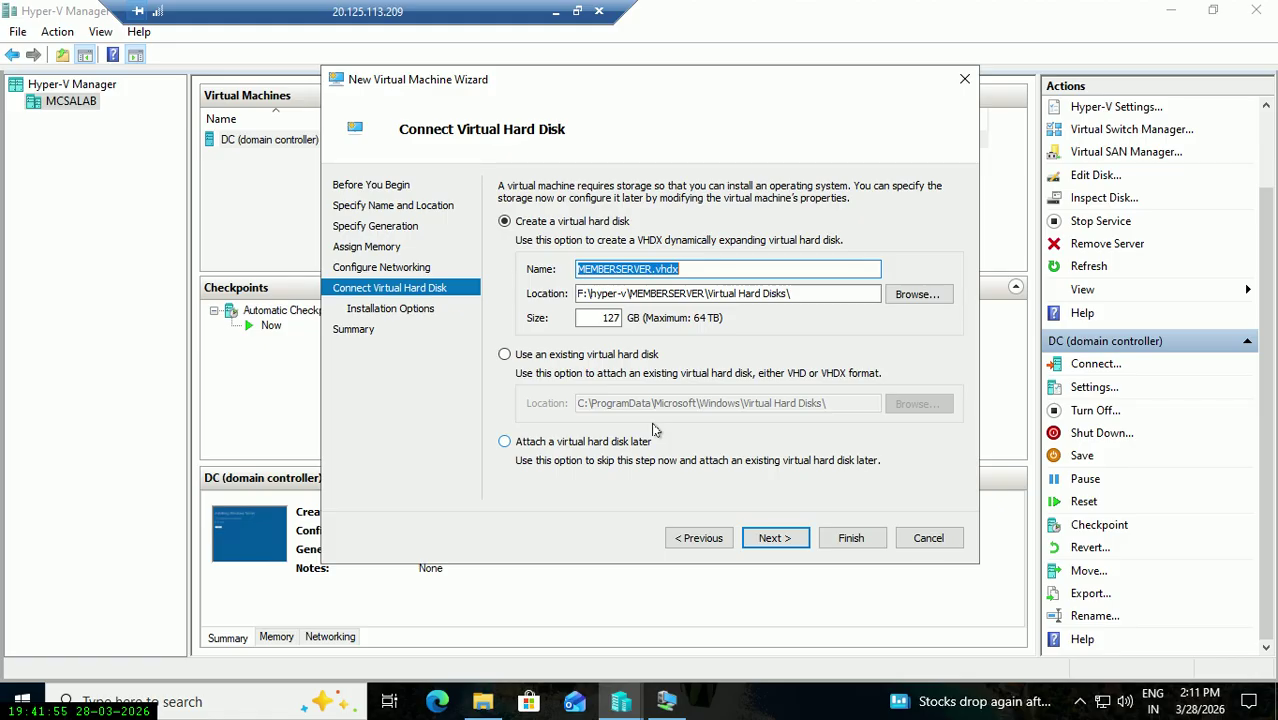
Attach the existing virtual hard disk DC.vhdx from the Downloads folder and finish creating the virtual machine.
click(562, 356)
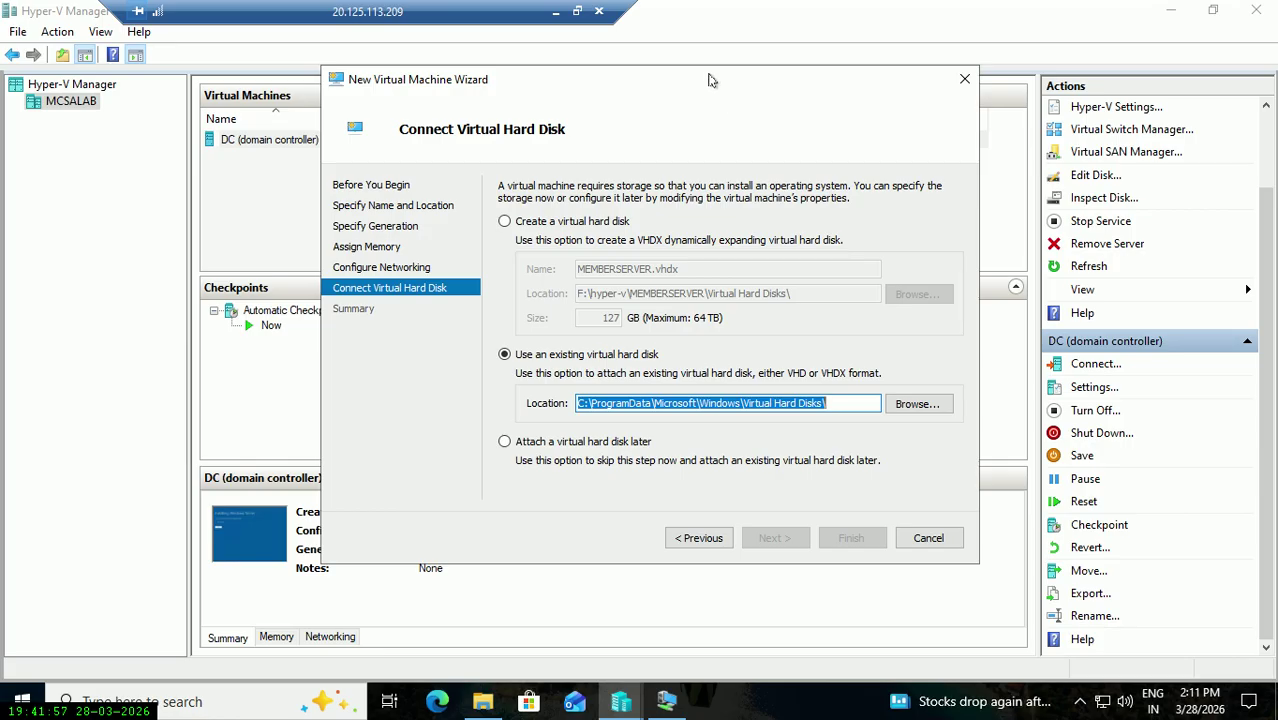
drag(706, 72, 766, 34)
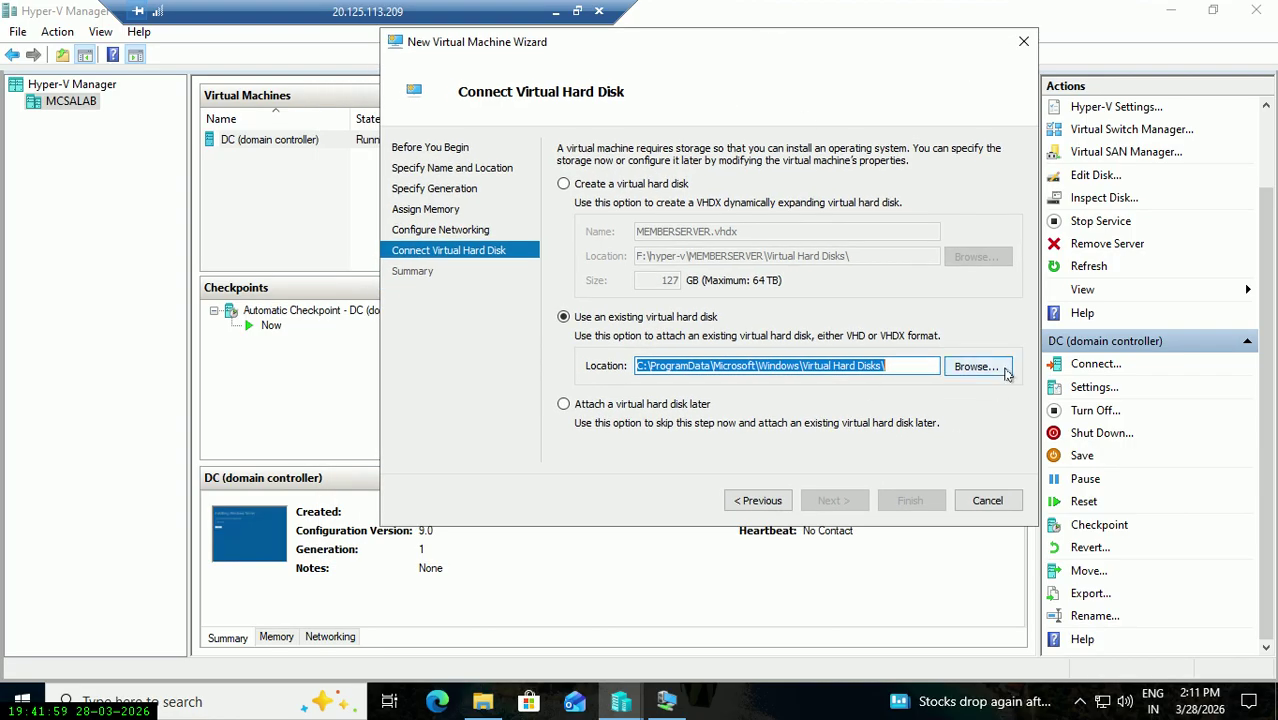
click(1004, 370)
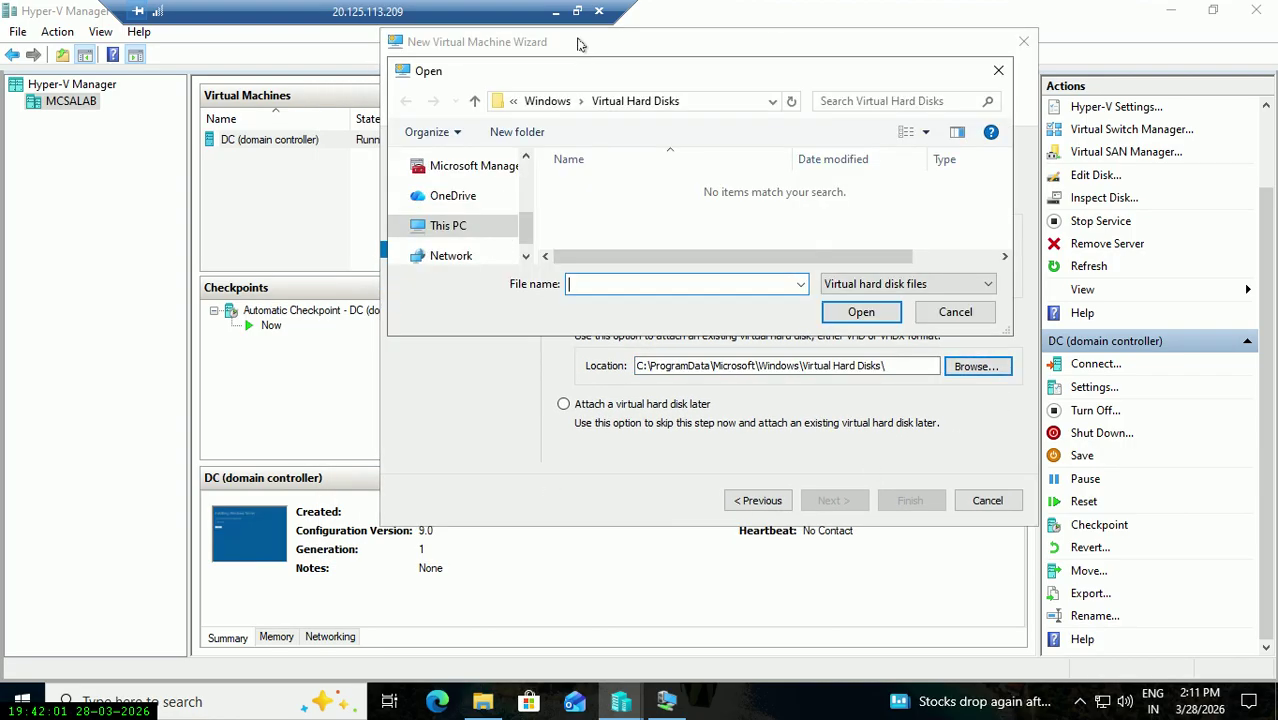
drag(672, 70, 716, 428)
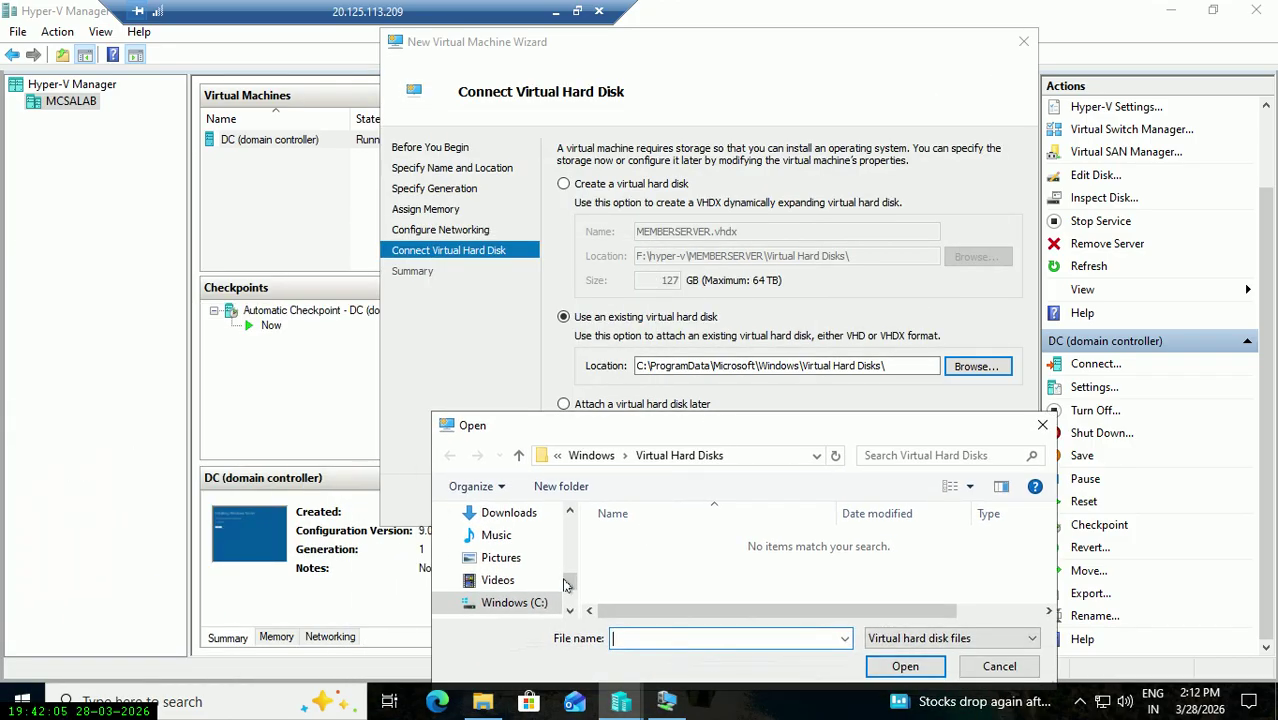
drag(570, 575, 577, 515)
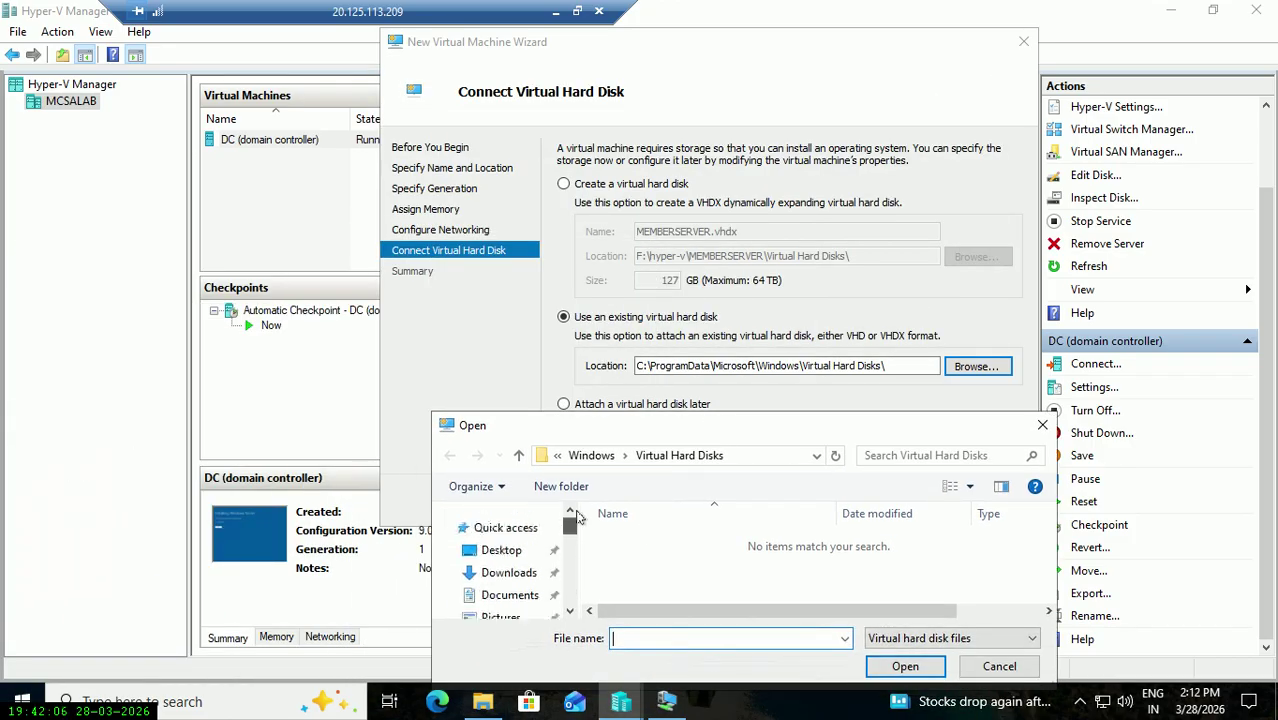
click(509, 572)
click(630, 570)
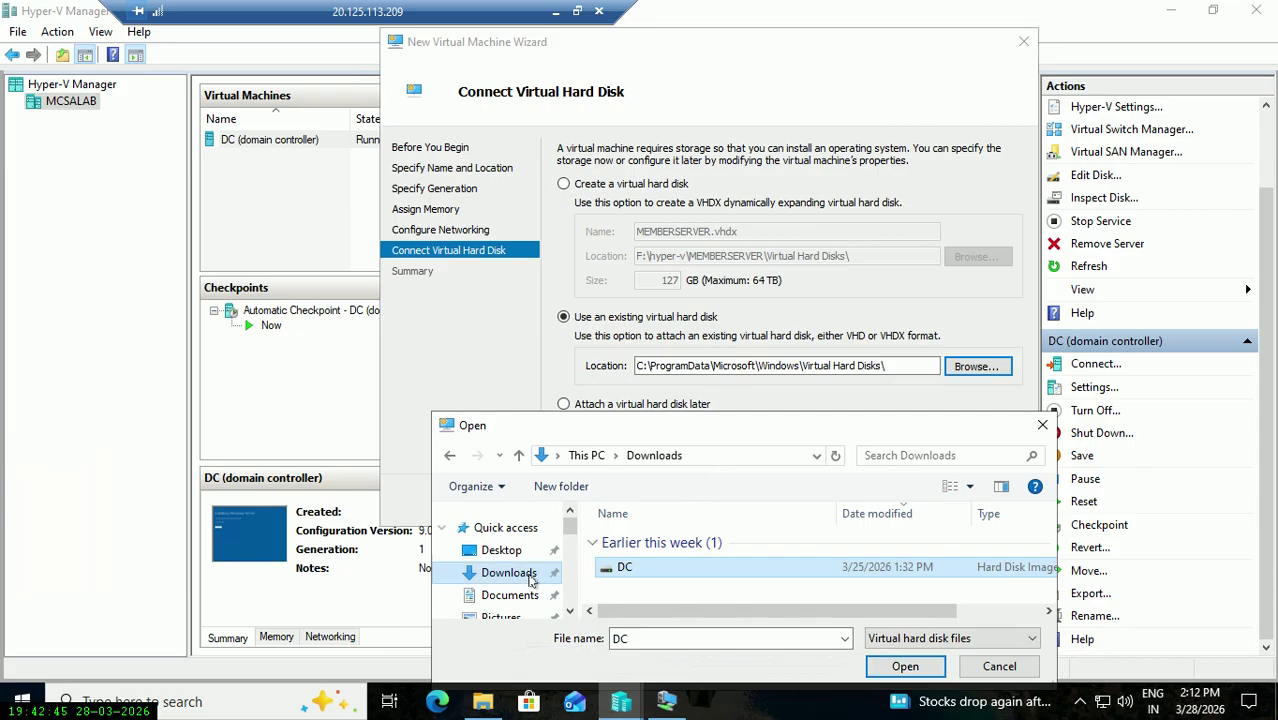
click(905, 667)
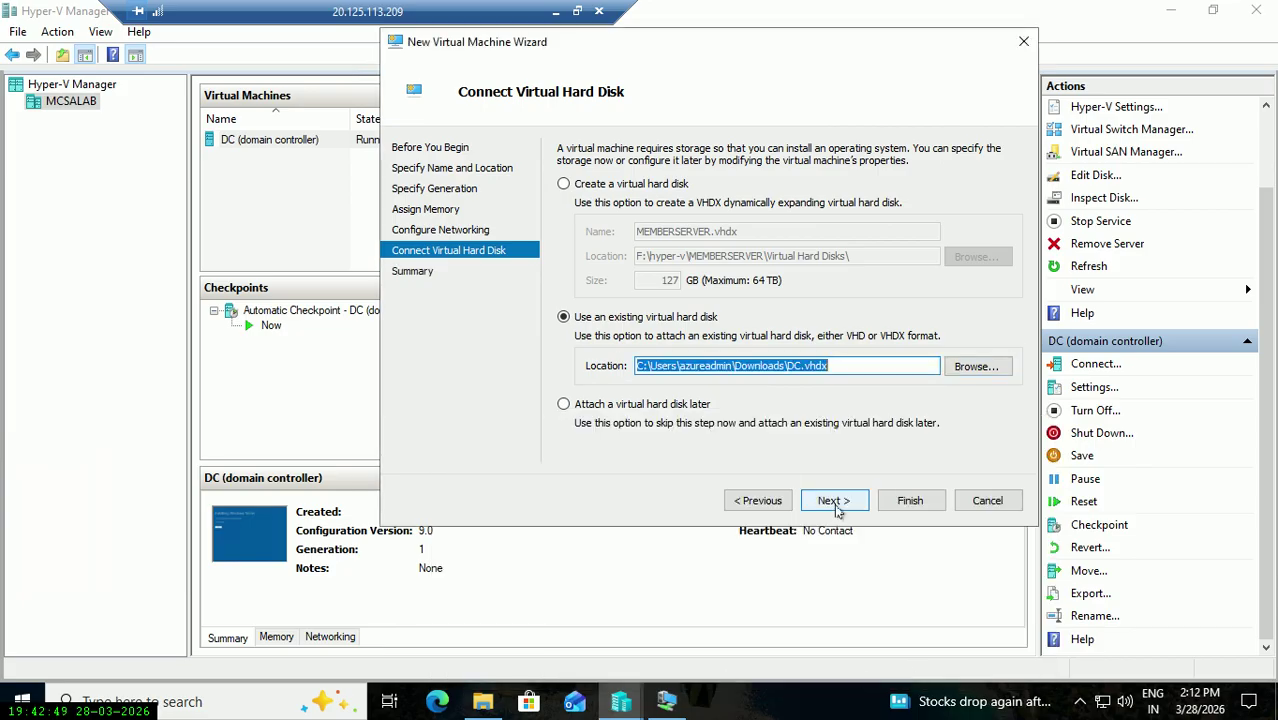
click(834, 501)
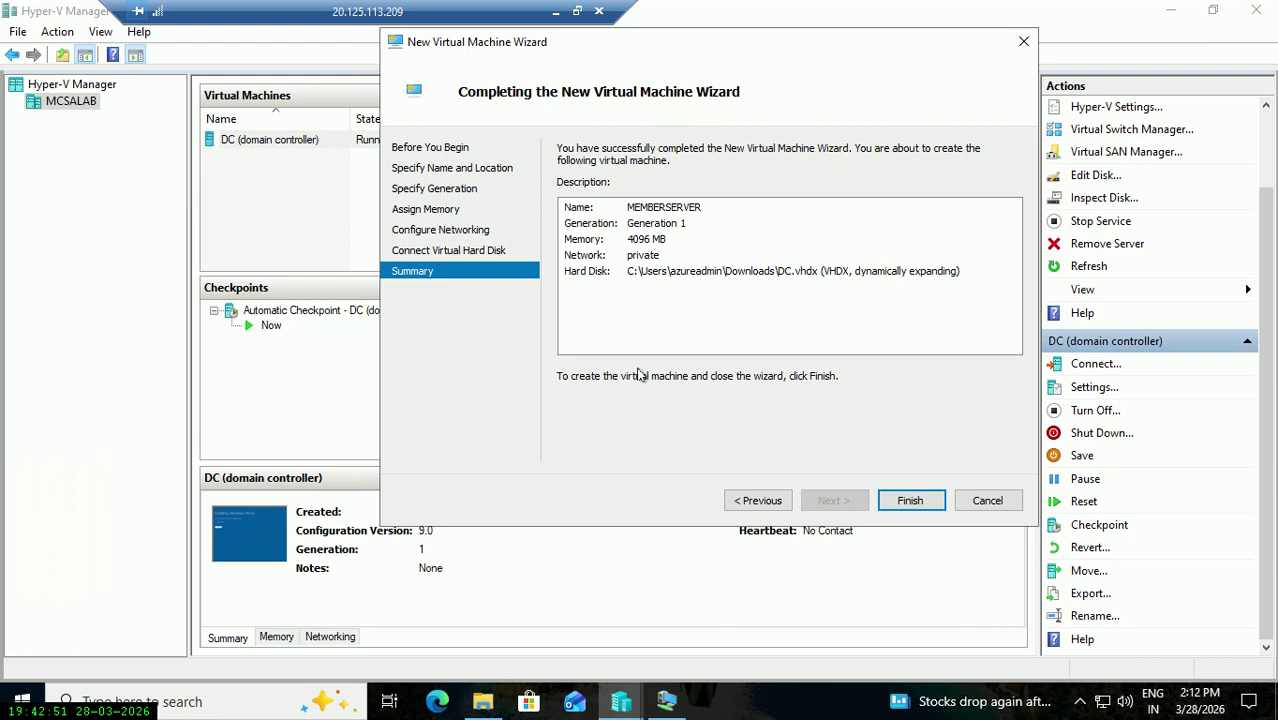
click(907, 501)
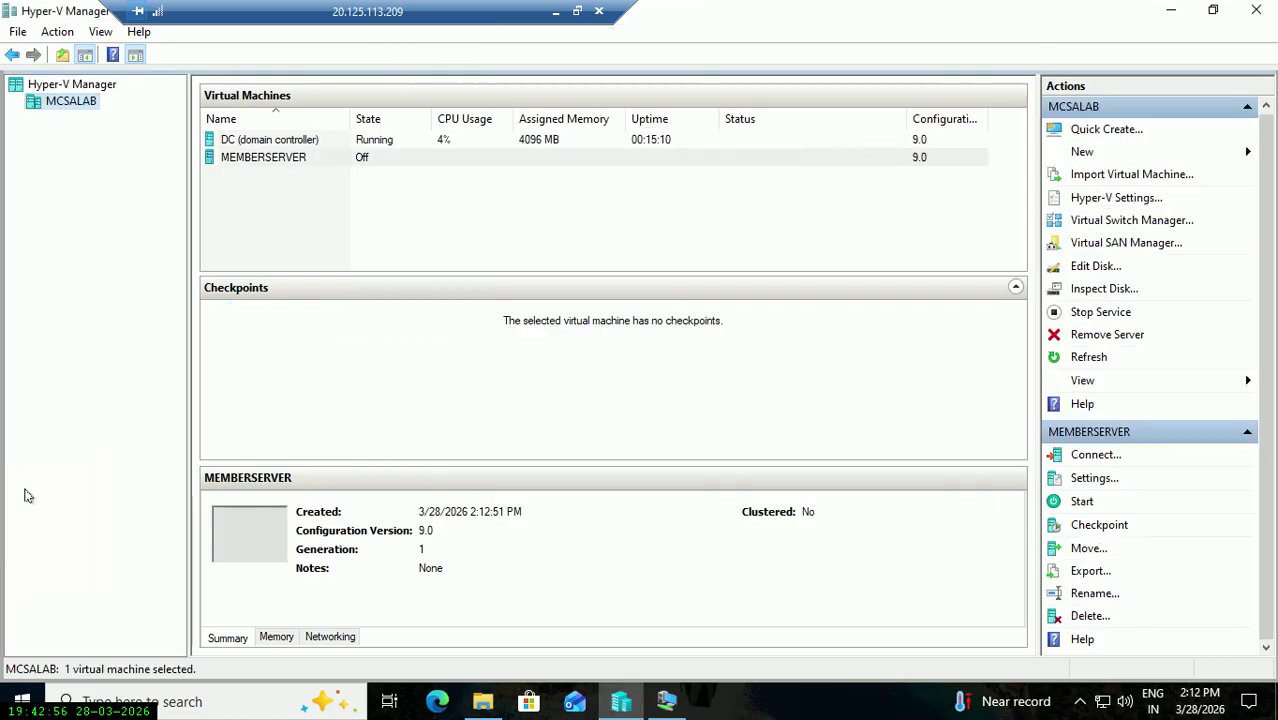
Start the MEMBERSERVER virtual machine.
click(386, 142)
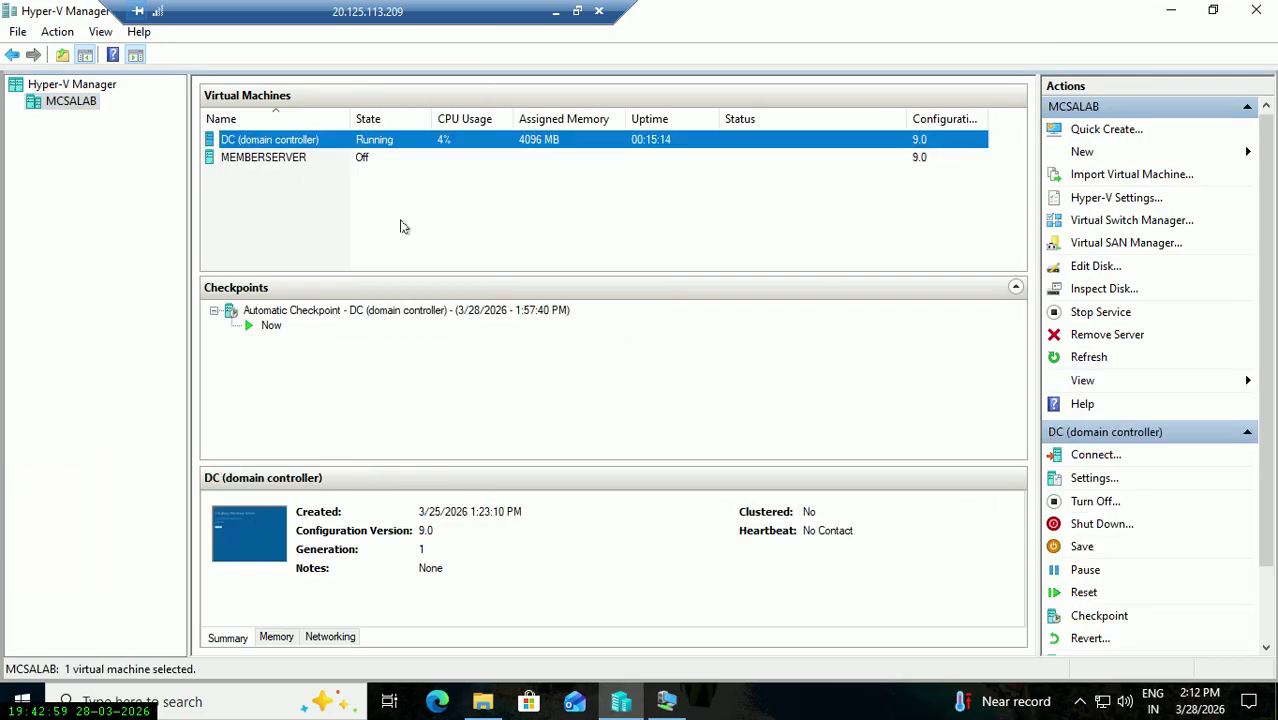
click(357, 160)
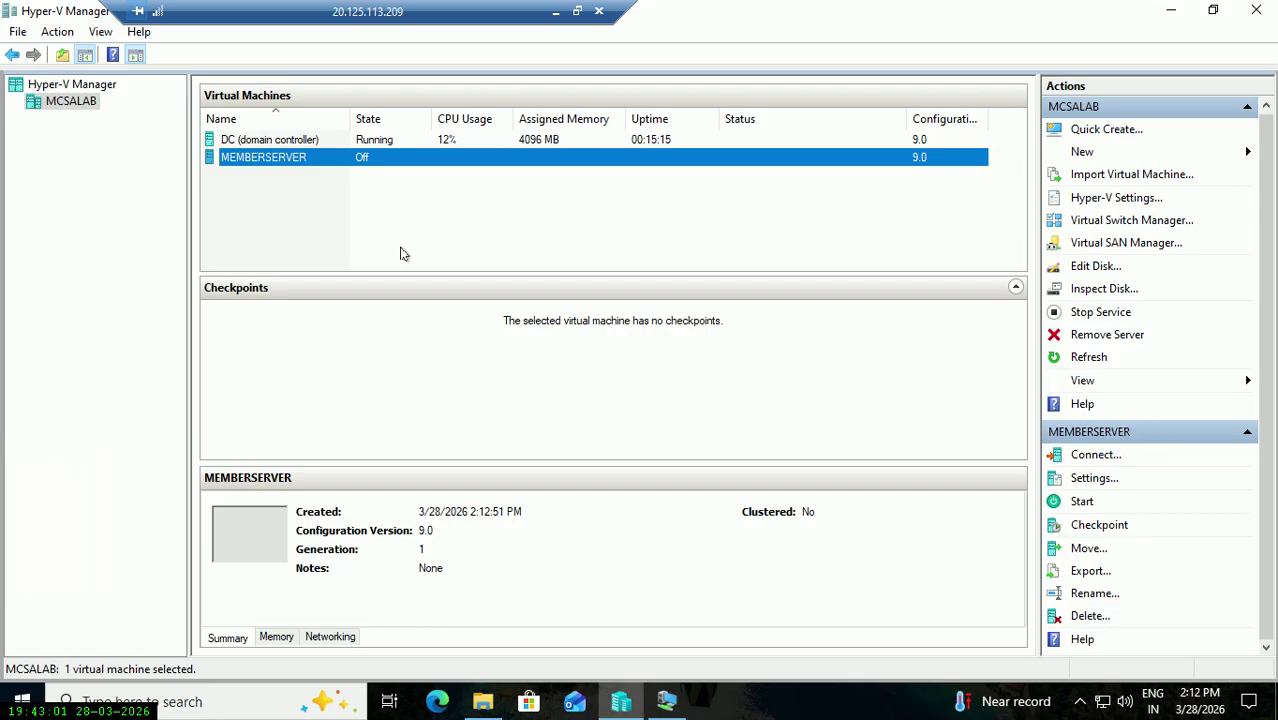
right_click(390, 164)
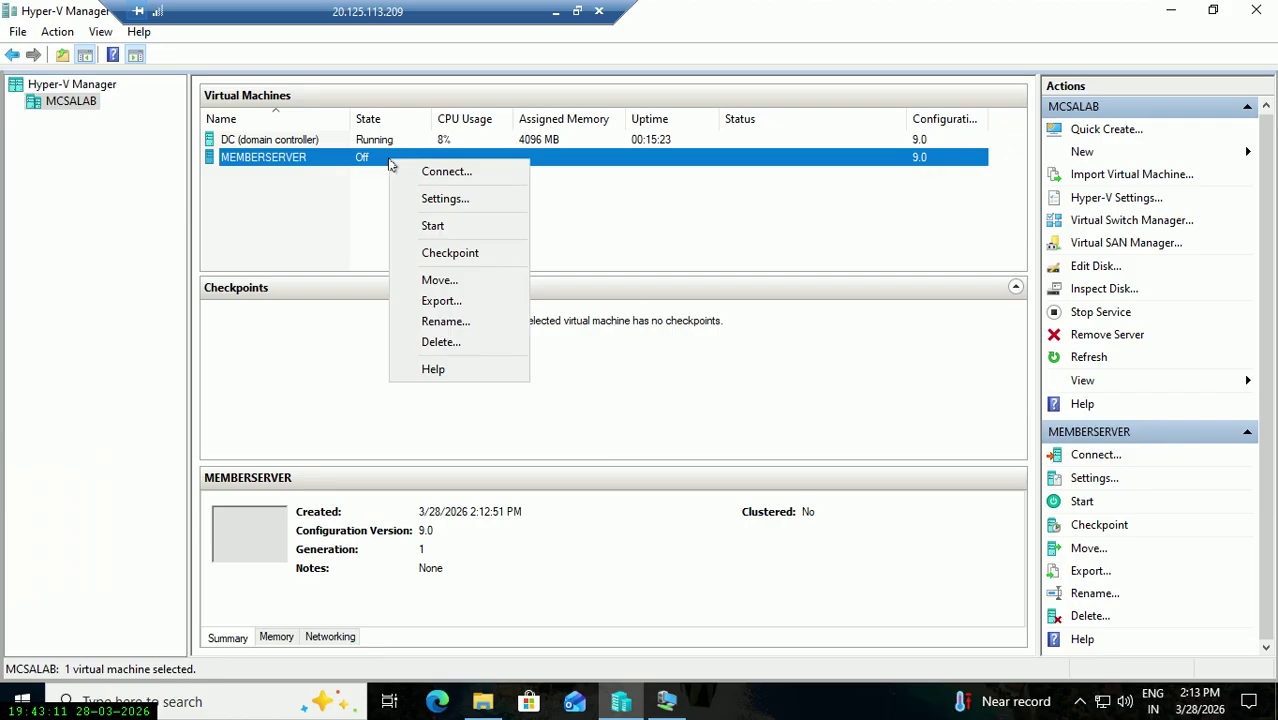
click(440, 251)
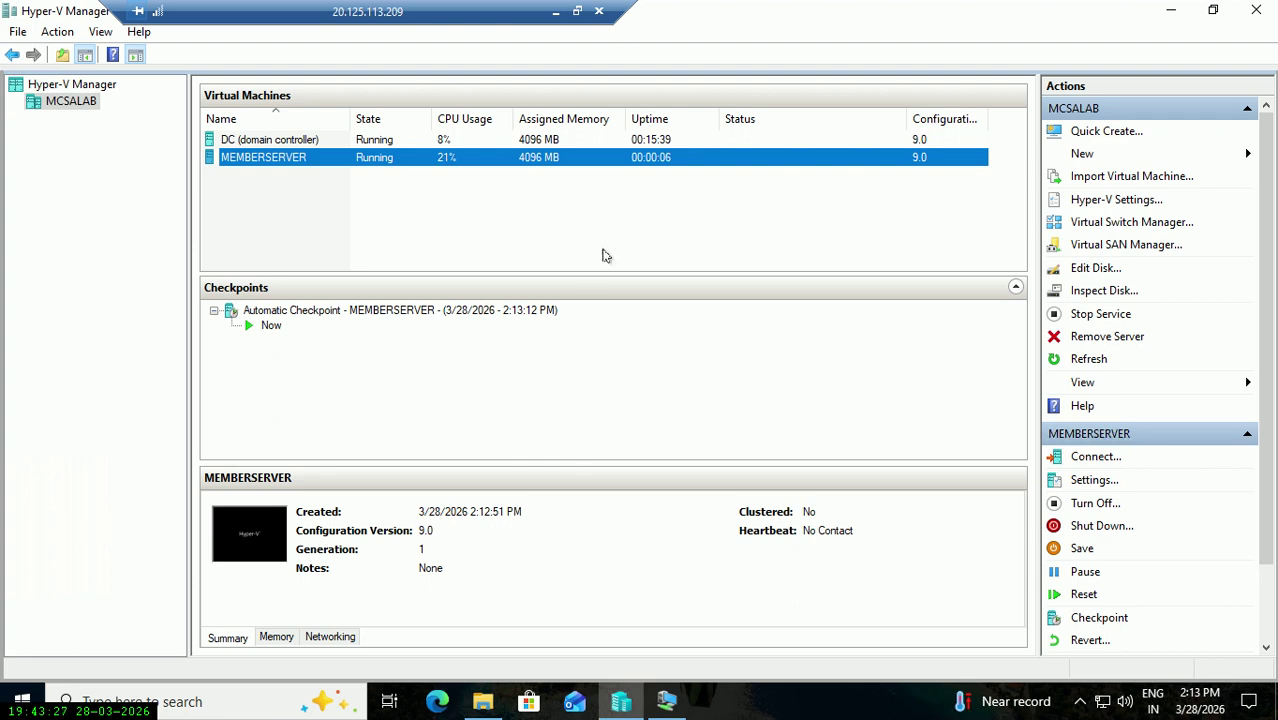
Connect to the MEMBERSERVER console, check its boot display in full-screen mode, and minimize the console window.
right_click(722, 156)
click(764, 172)
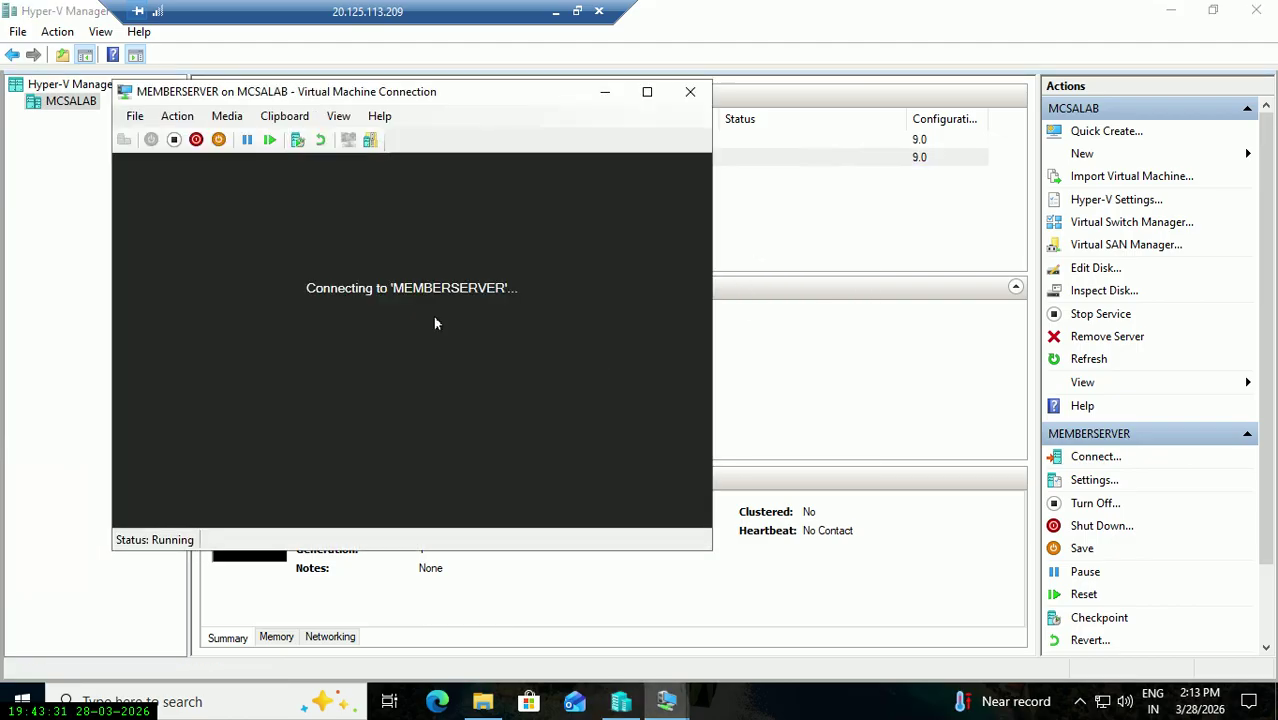
drag(465, 96, 914, 113)
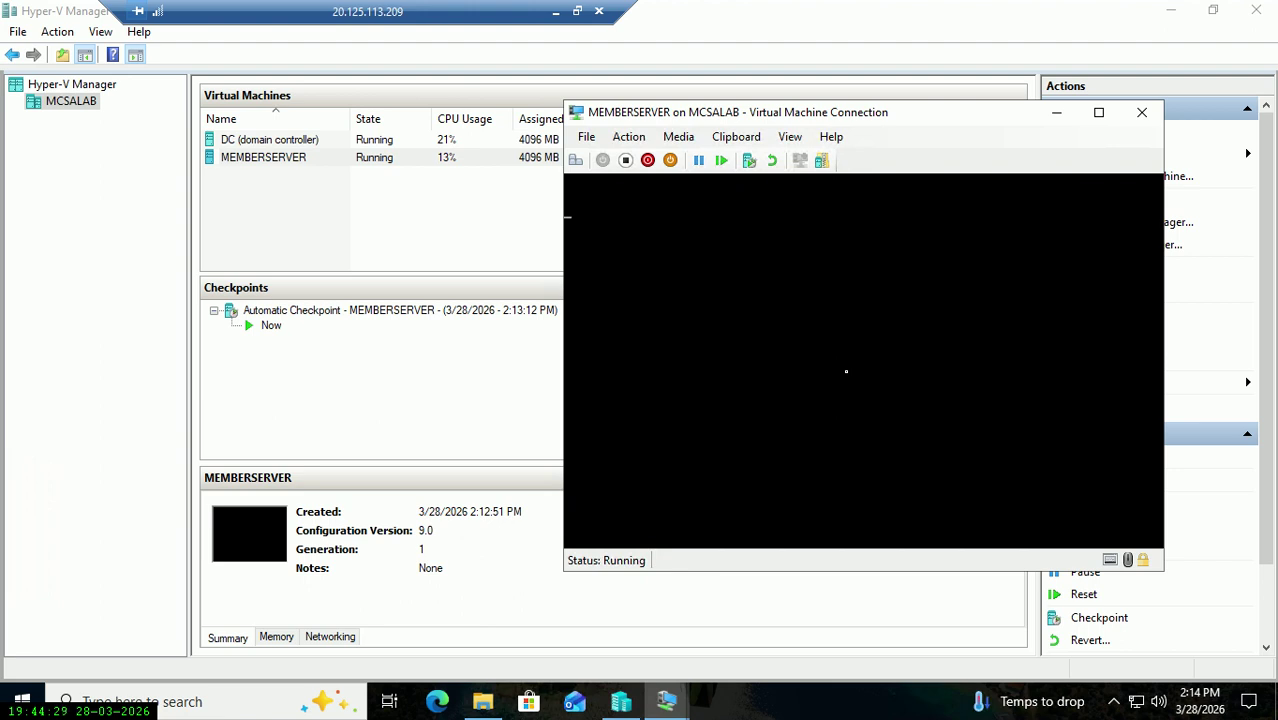
drag(899, 117, 826, 139)
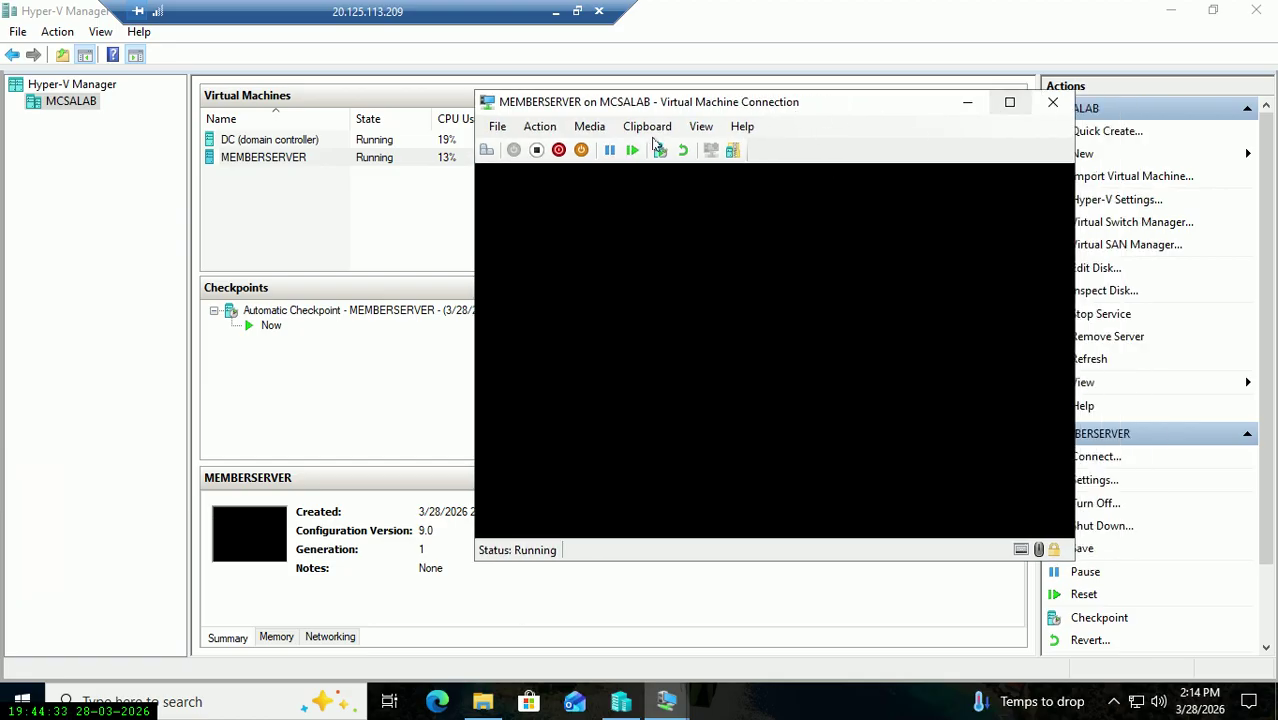
click(702, 128)
click(750, 148)
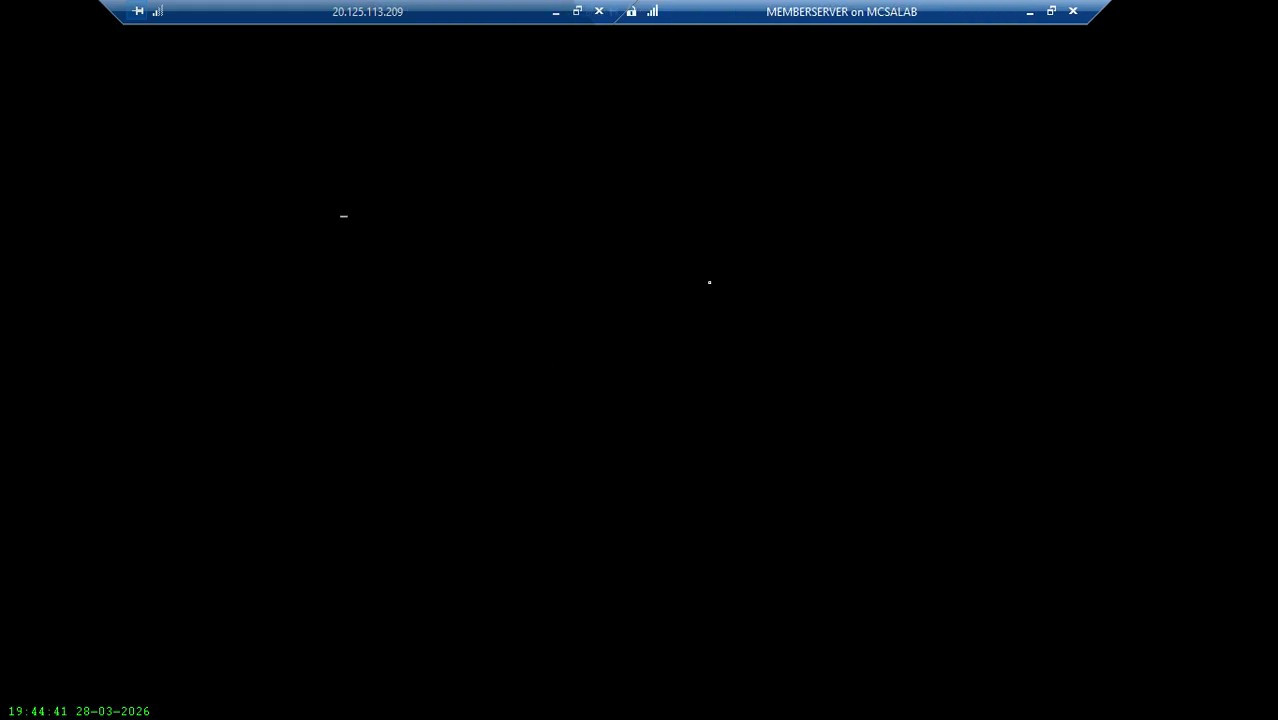
click(1051, 11)
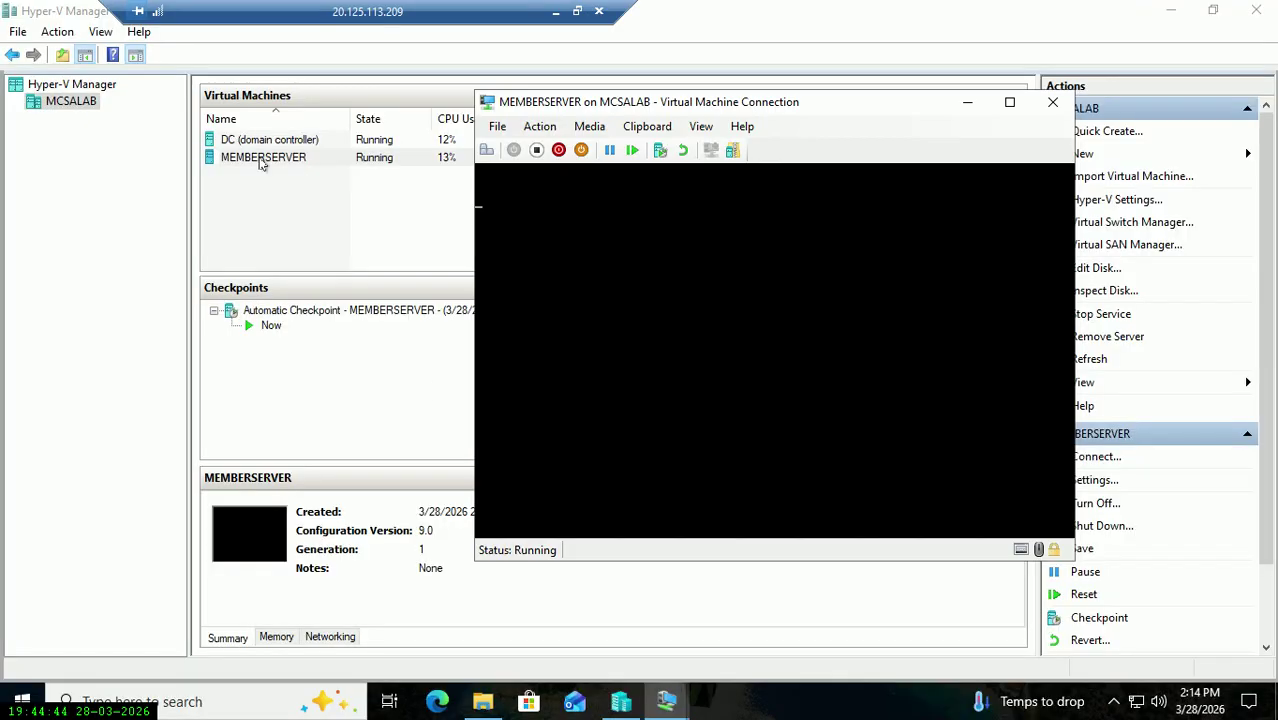
click(967, 102)
Open the DC (domain controller) console to check the Windows Server installation progress, and minimize it.
click(405, 141)
right_click(405, 141)
click(445, 152)
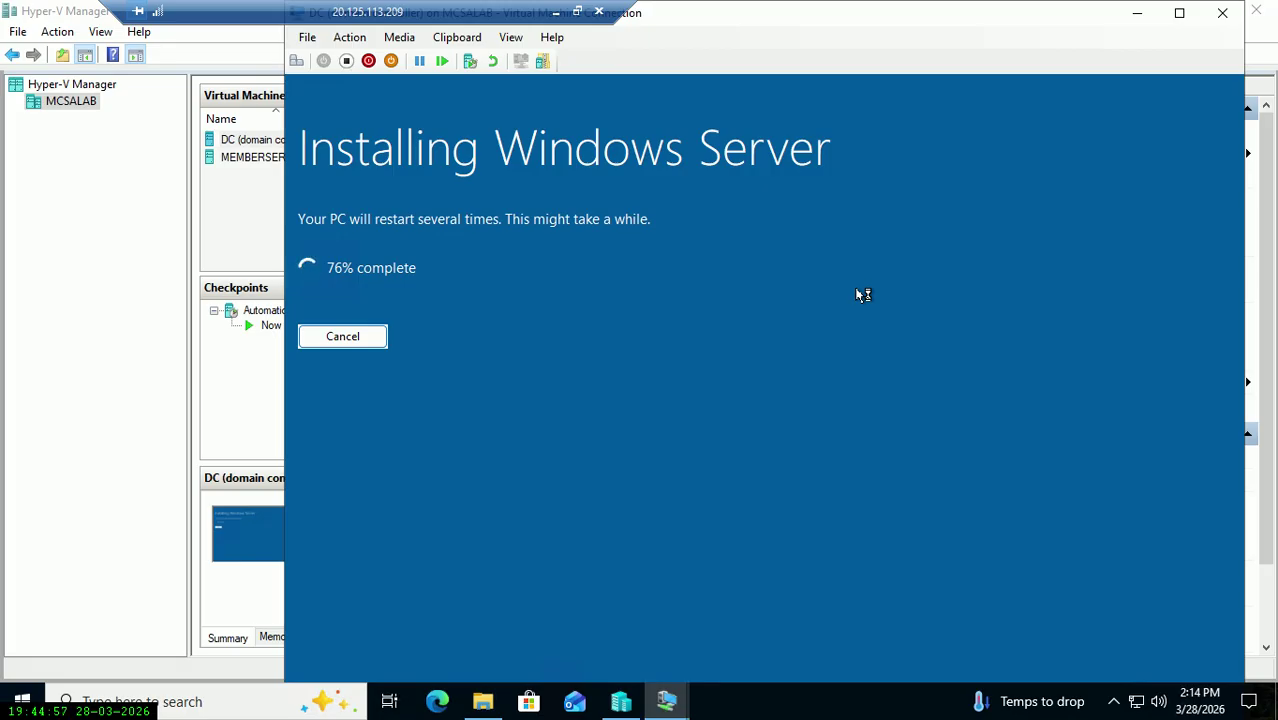
click(1136, 13)
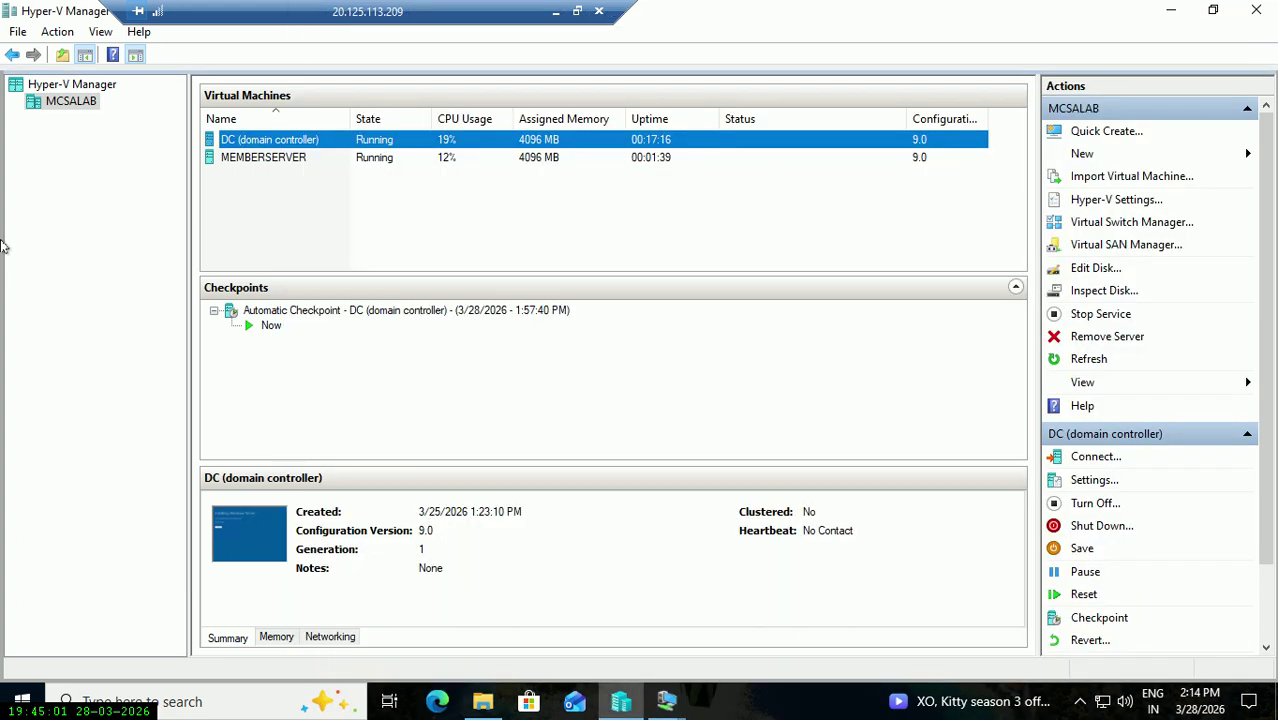
Reopen the MEMBERSERVER console, check it full screen with the two connection bars moved apart, and restore it to a window.
right_click(380, 160)
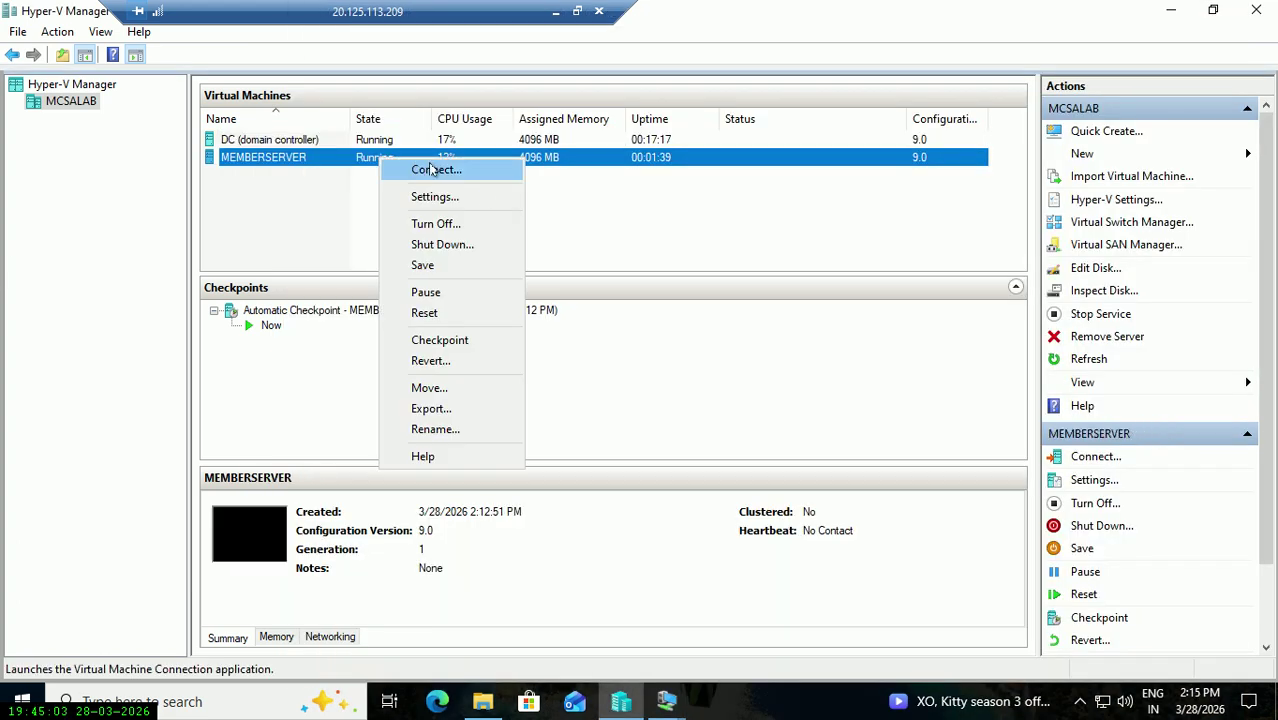
click(412, 168)
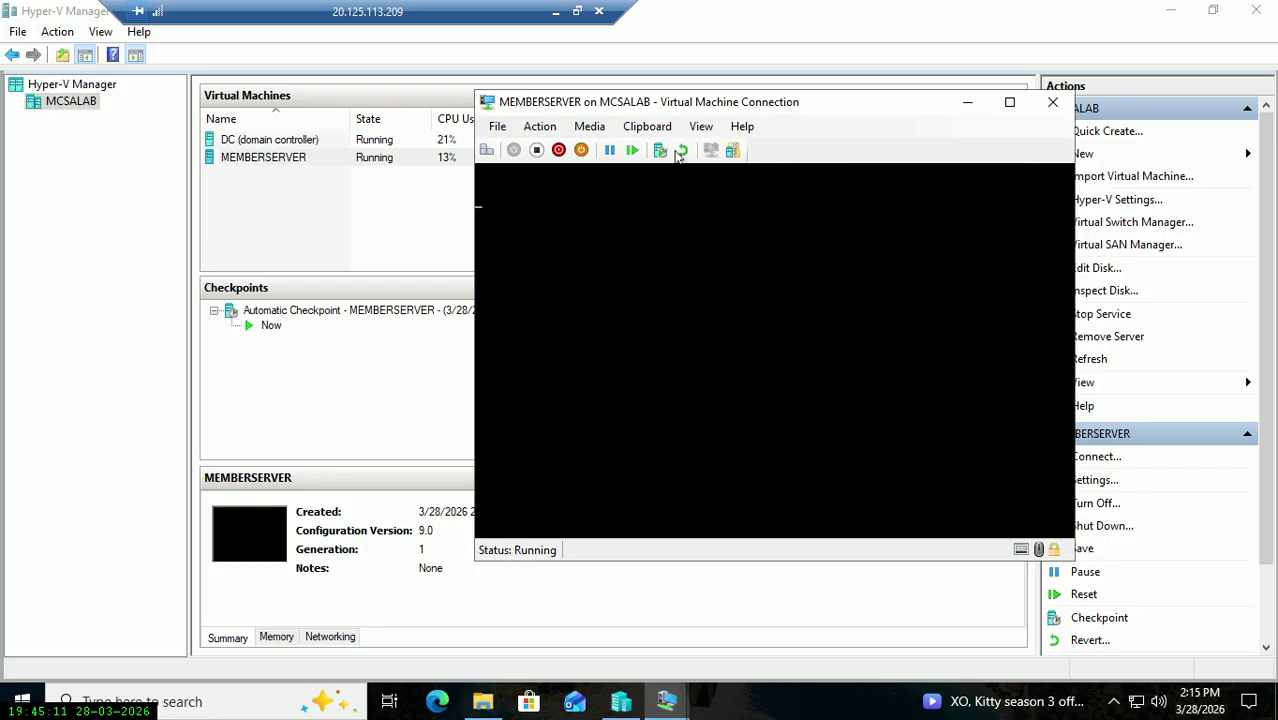
click(700, 127)
click(705, 148)
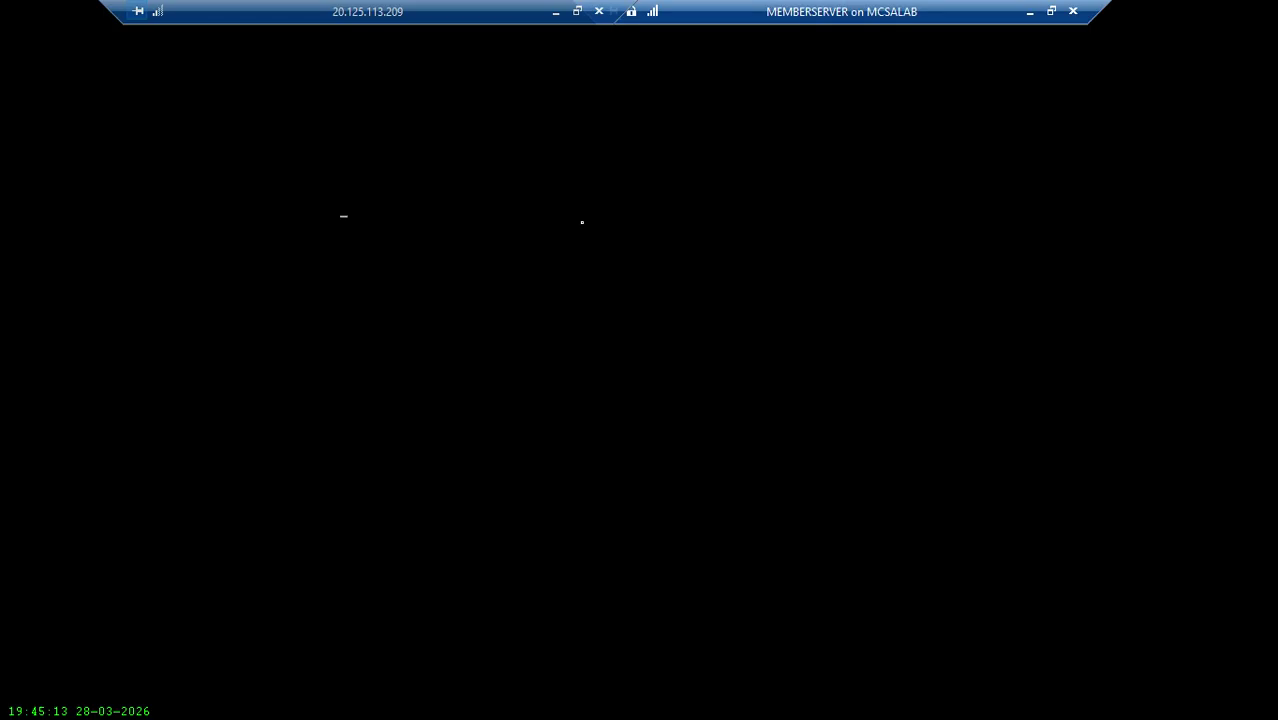
drag(884, 4, 974, 6)
drag(545, 3, 455, 4)
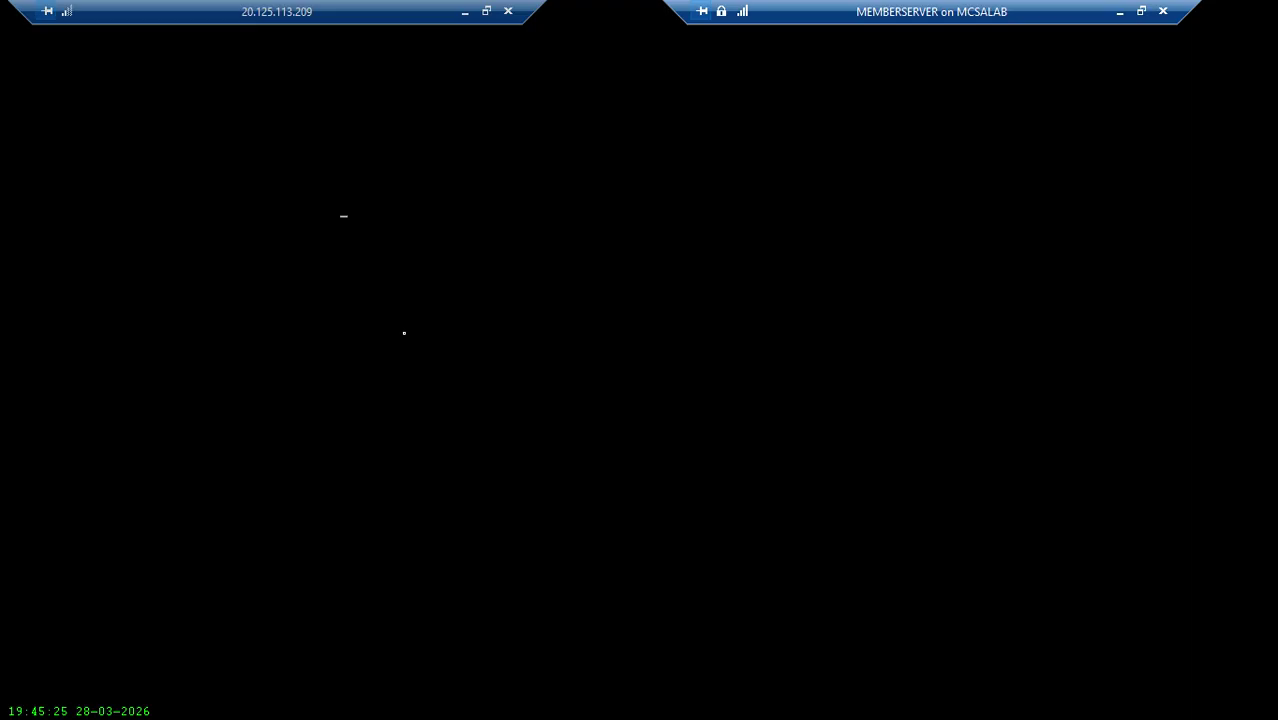
click(1141, 12)
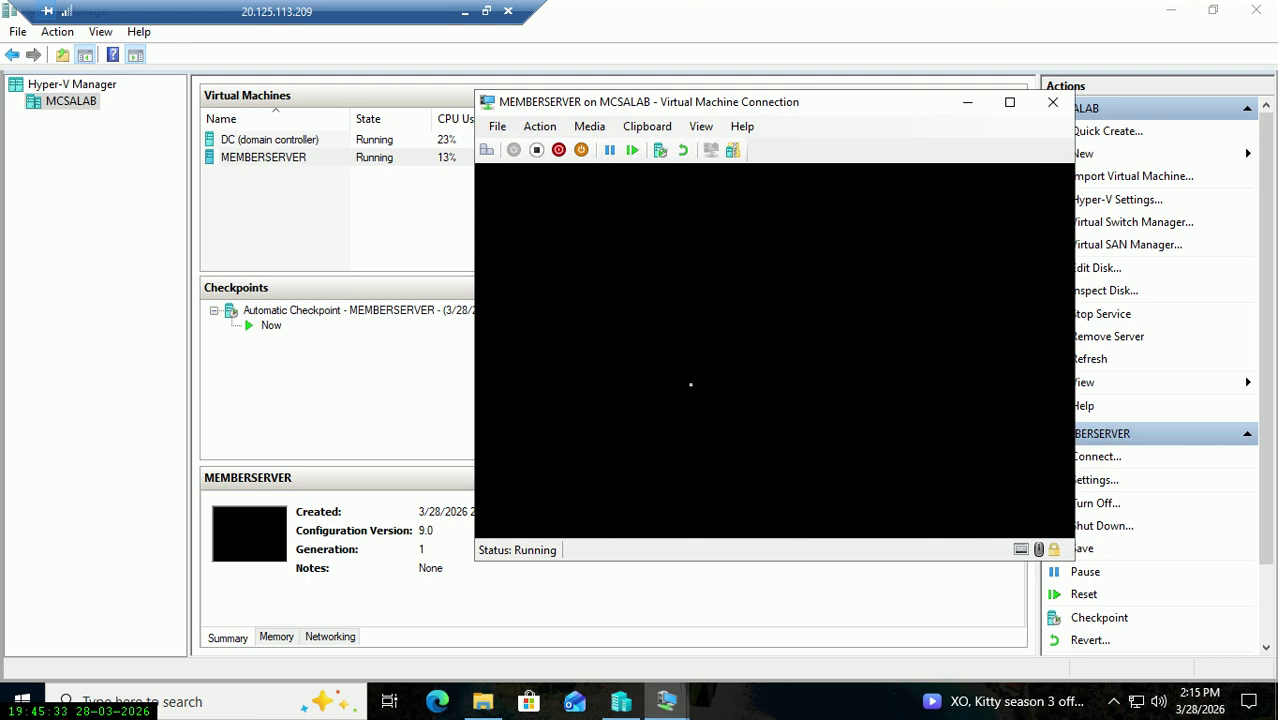
drag(758, 104, 916, 104)
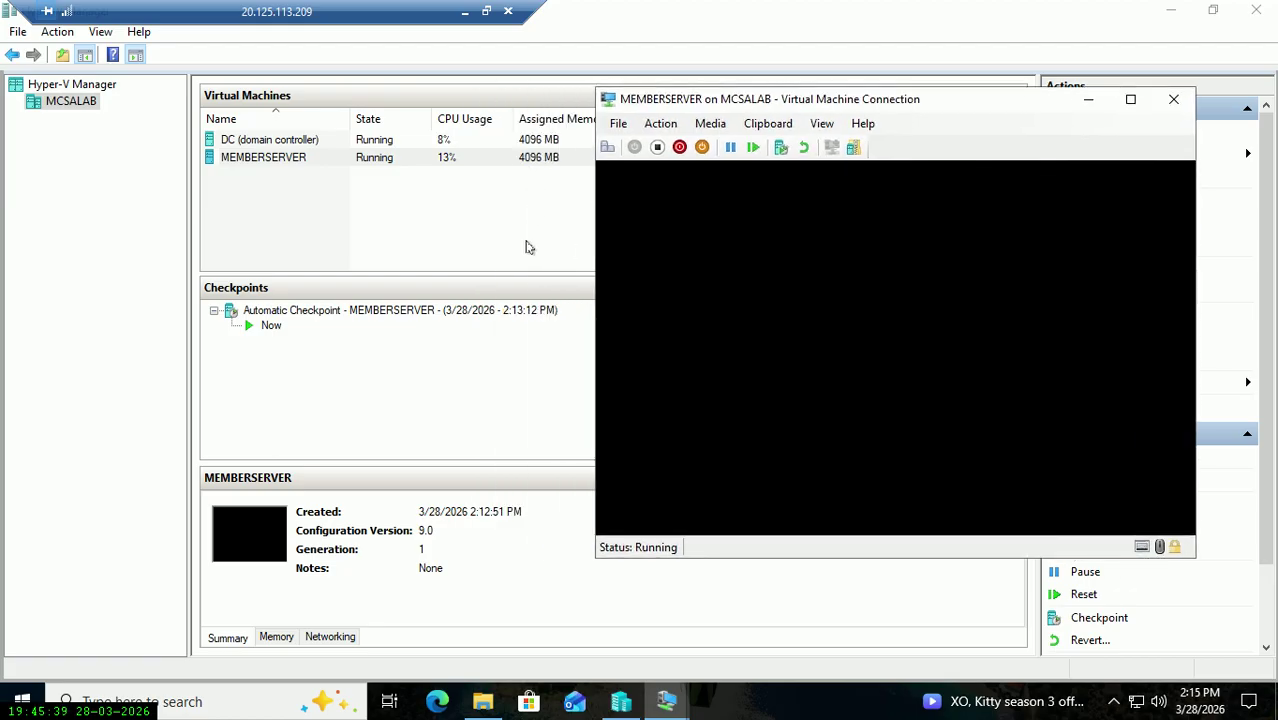
Examine the host's CPU and memory usage in Task Manager's detailed performance view, and close Task Manager.
click(21, 708)
right_click(22, 702)
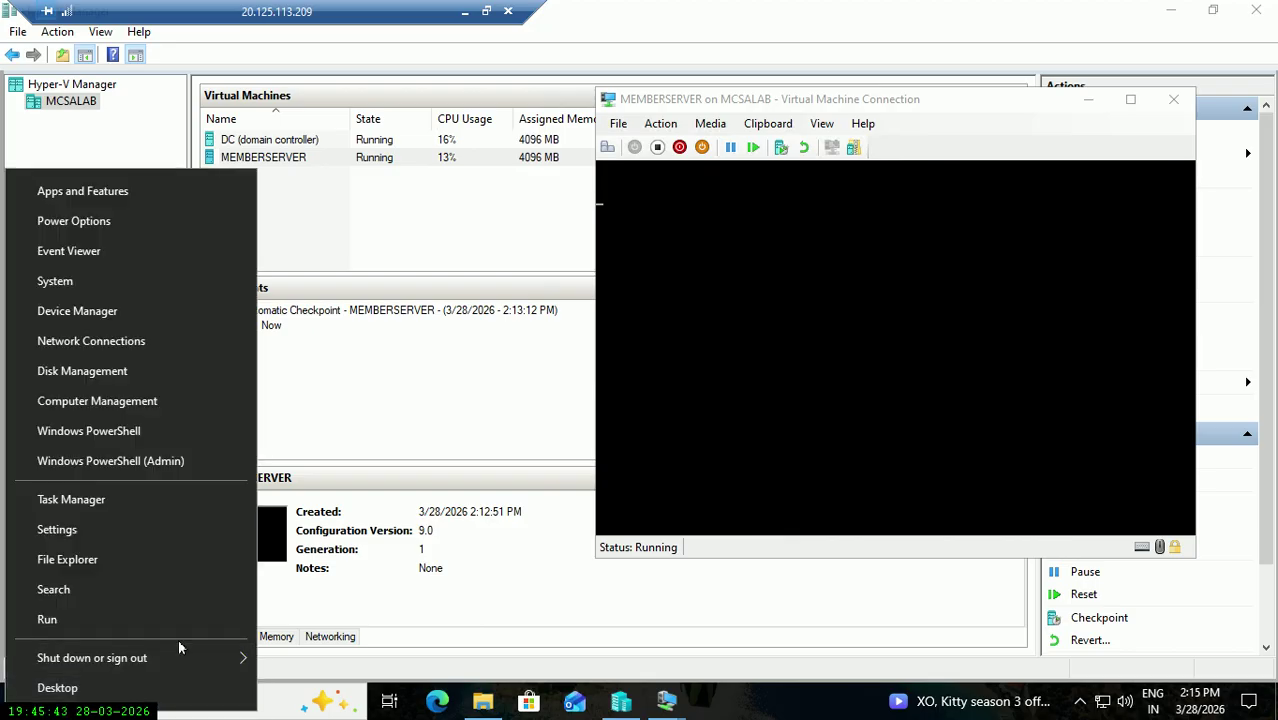
click(551, 617)
right_click(22, 702)
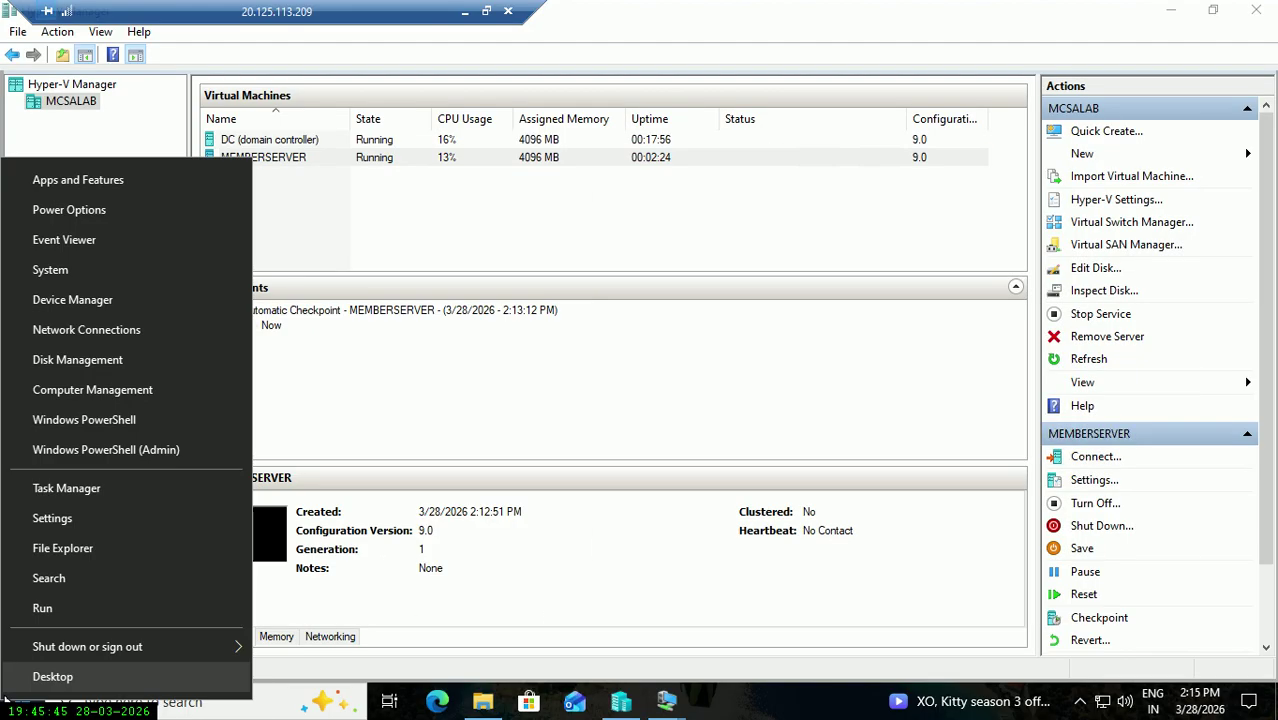
click(75, 490)
drag(122, 44, 254, 241)
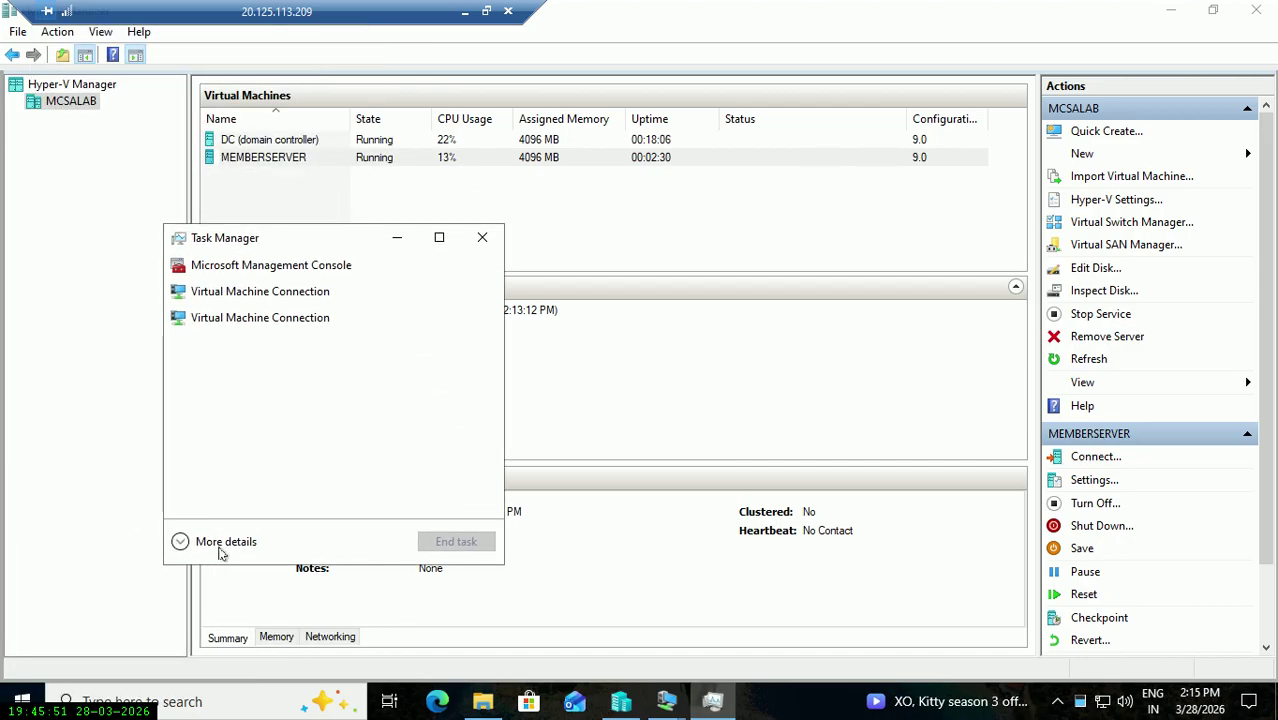
click(221, 548)
click(276, 285)
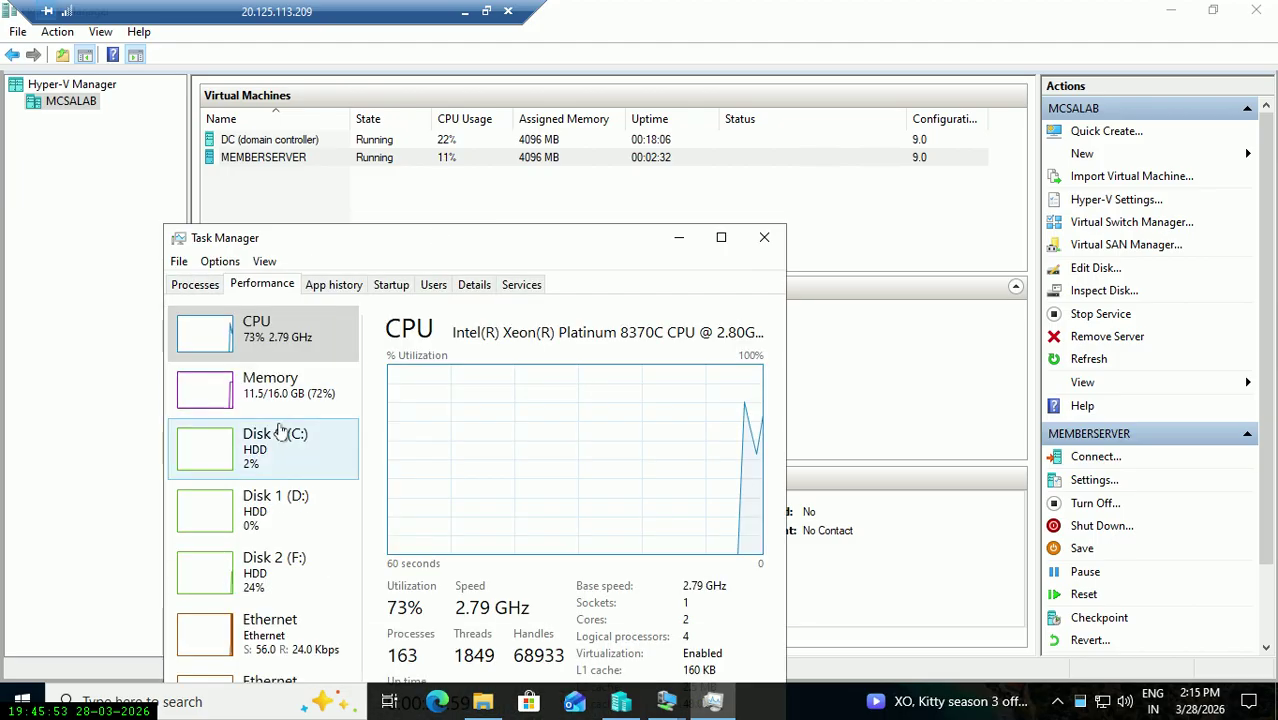
click(280, 388)
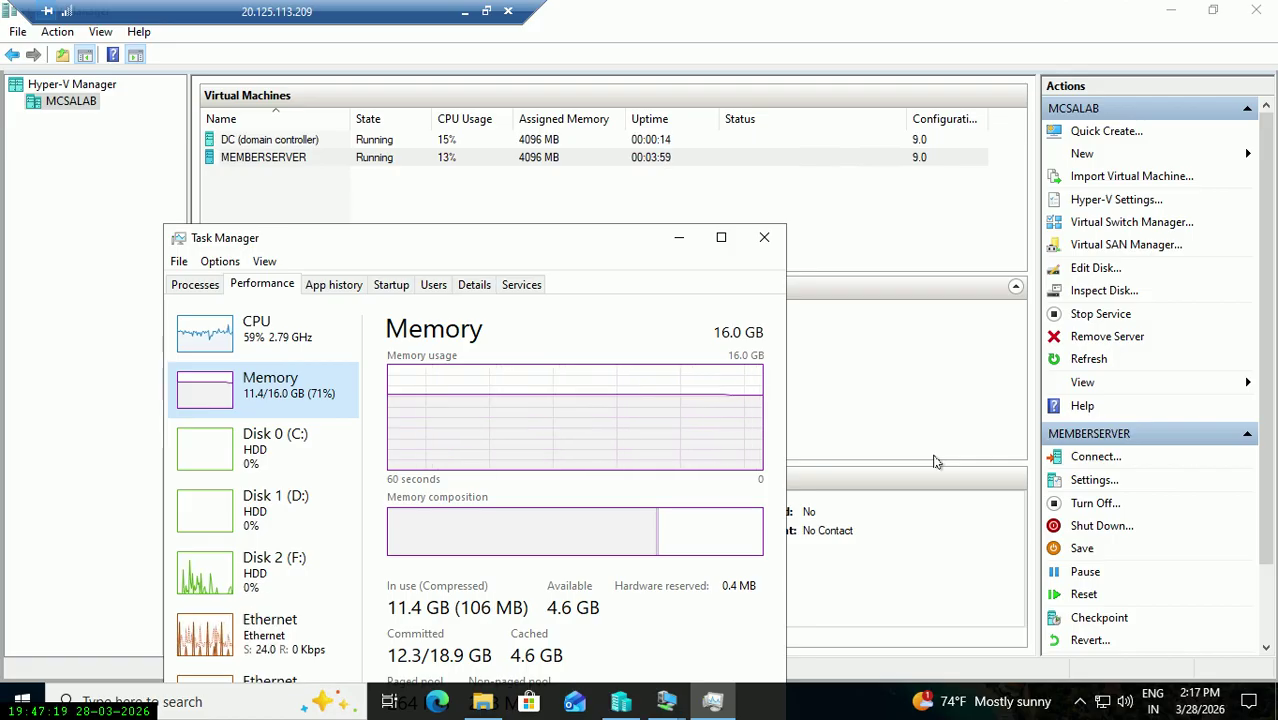
click(764, 237)
Reconnect to MEMBERSERVER, recheck its boot display in full-screen mode, and close the console session.
right_click(354, 168)
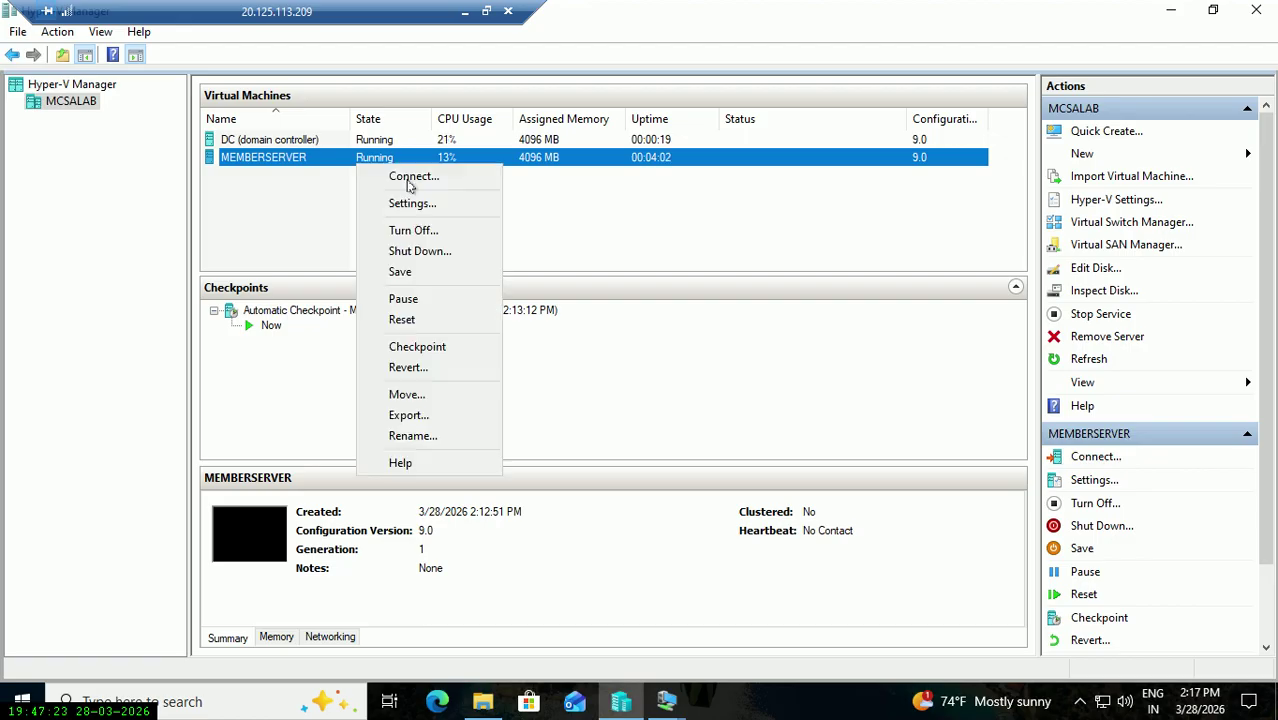
click(410, 180)
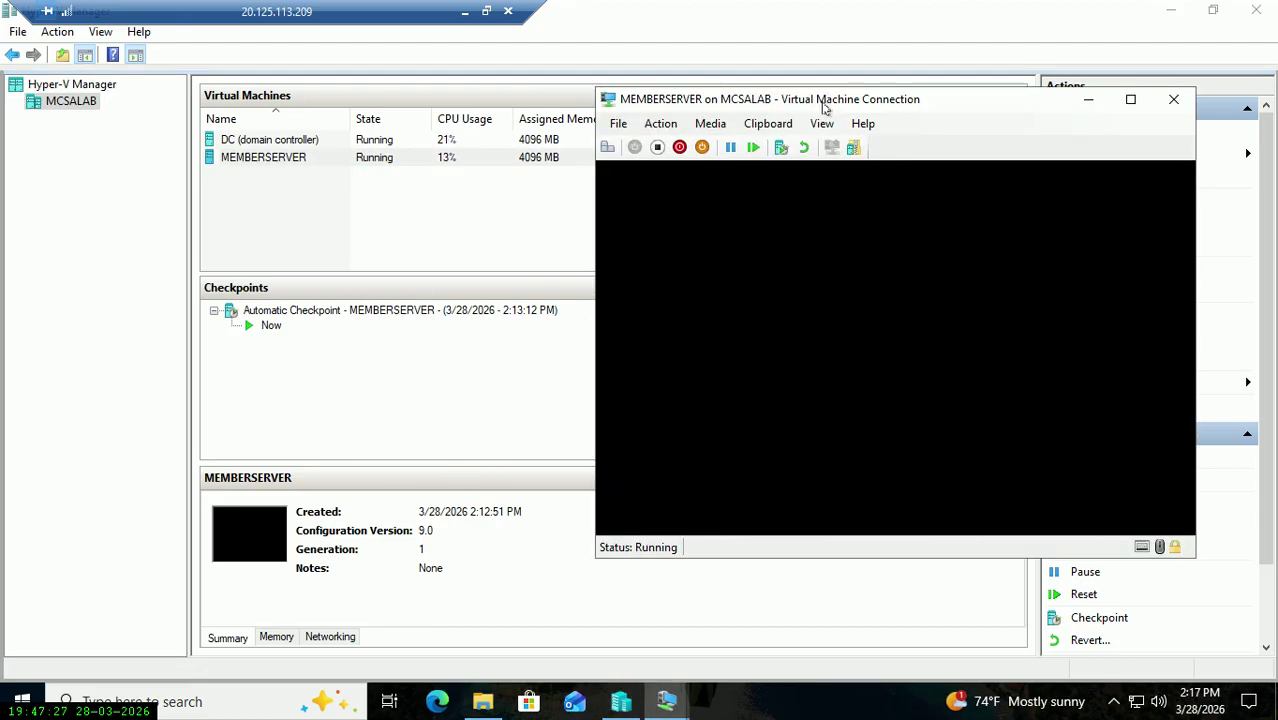
drag(827, 103, 680, 104)
click(673, 125)
click(720, 147)
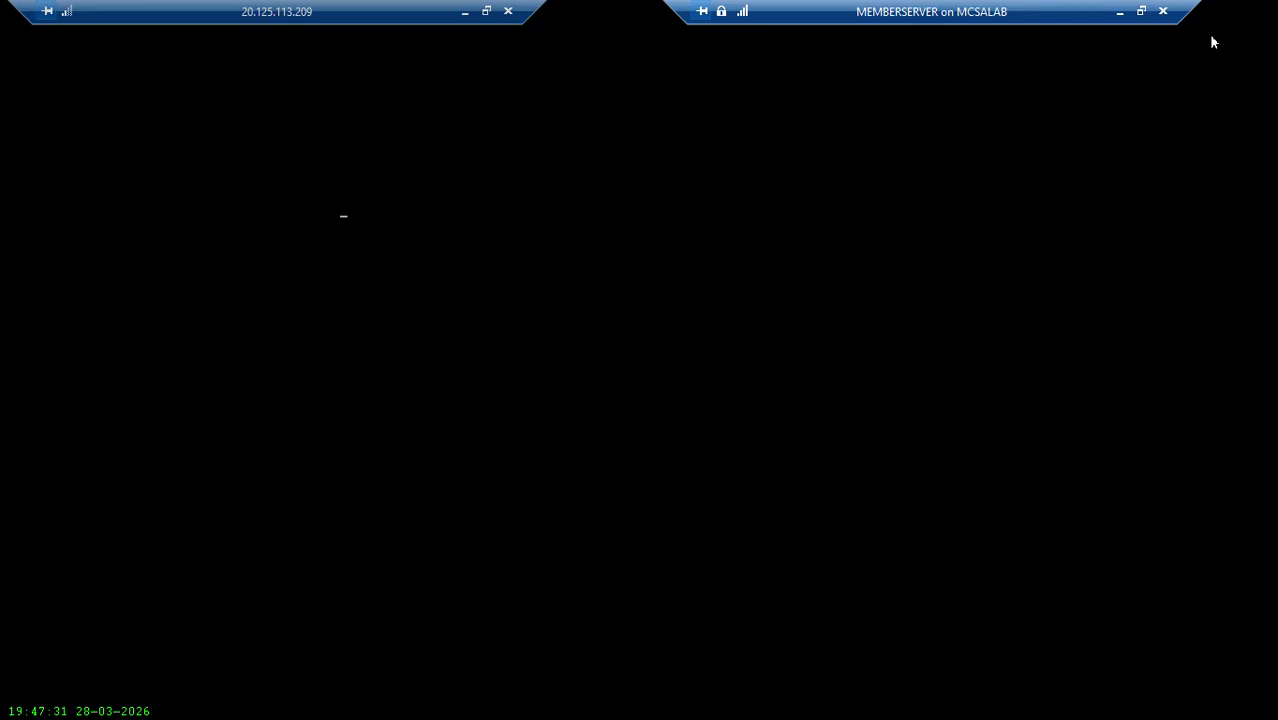
click(1161, 11)
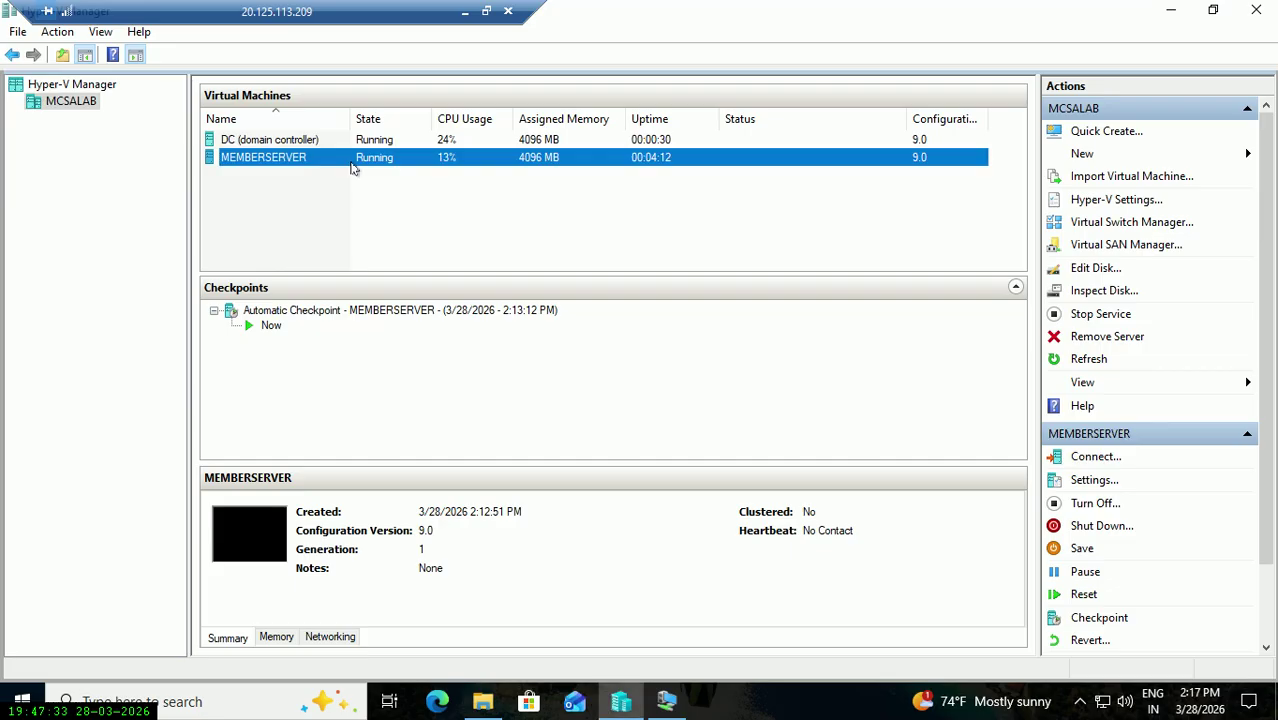
Turn off the MEMBERSERVER virtual machine and start it again.
right_click(449, 162)
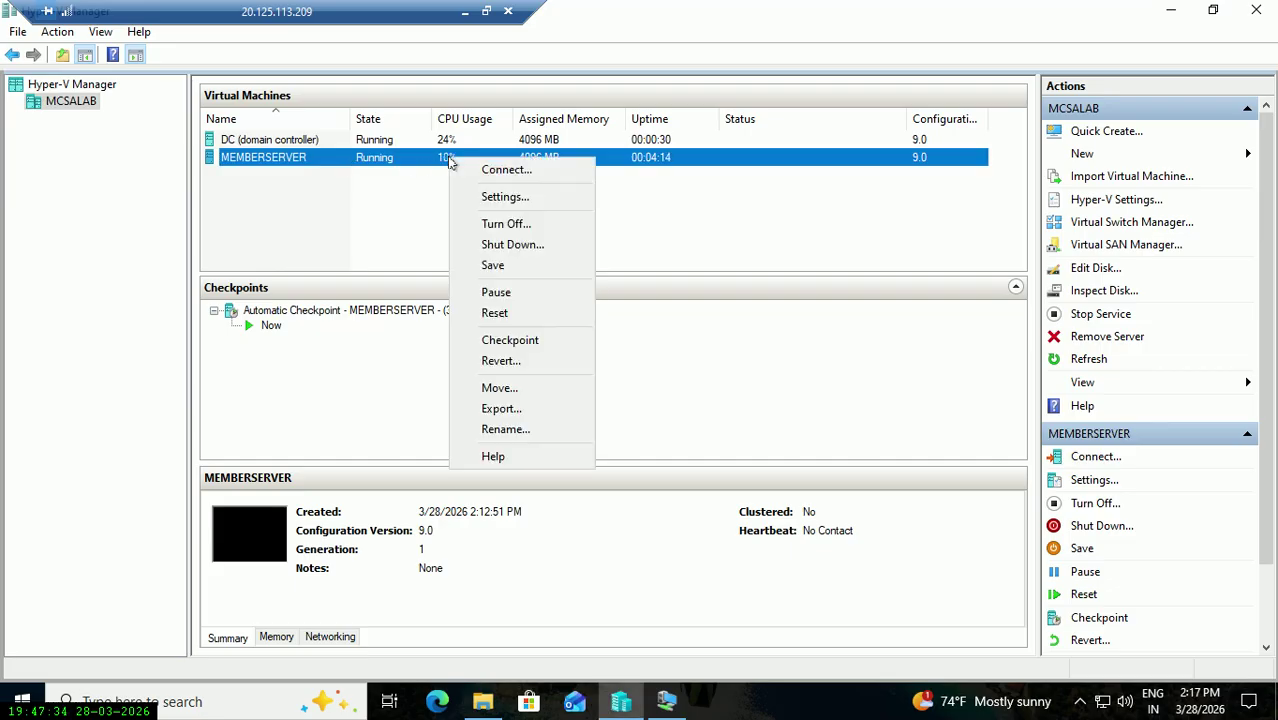
click(500, 222)
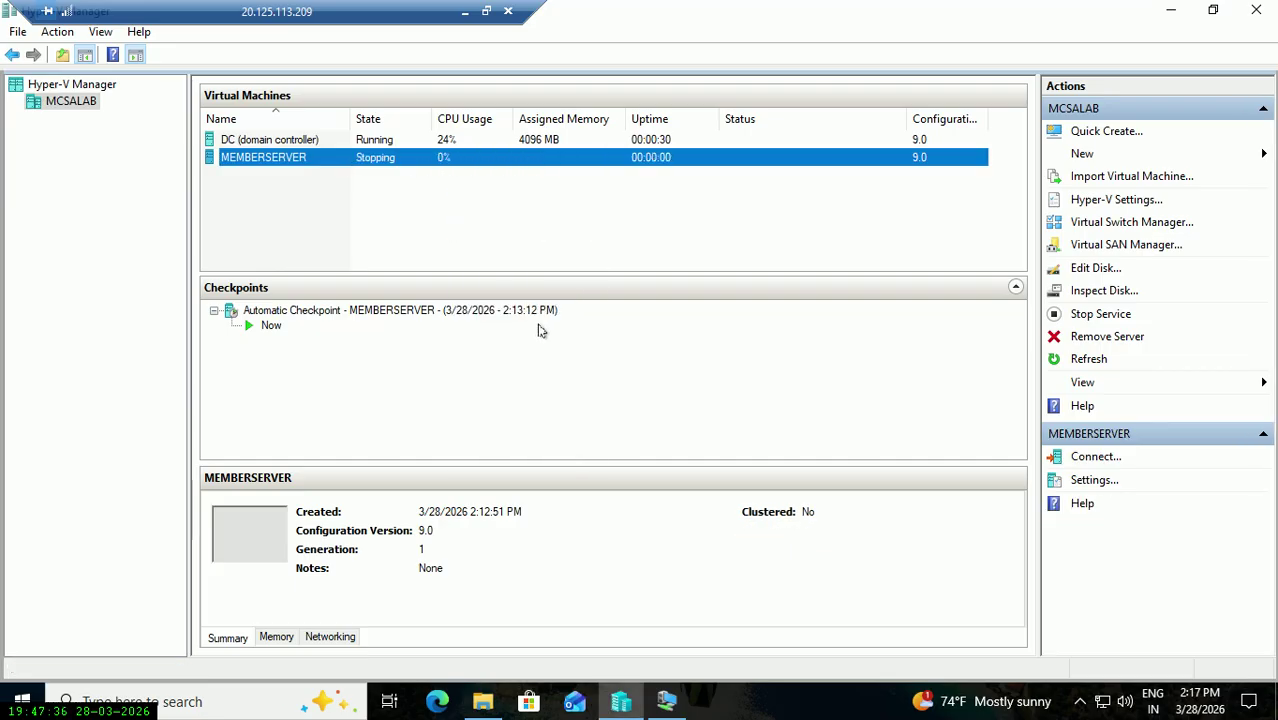
right_click(475, 161)
click(512, 228)
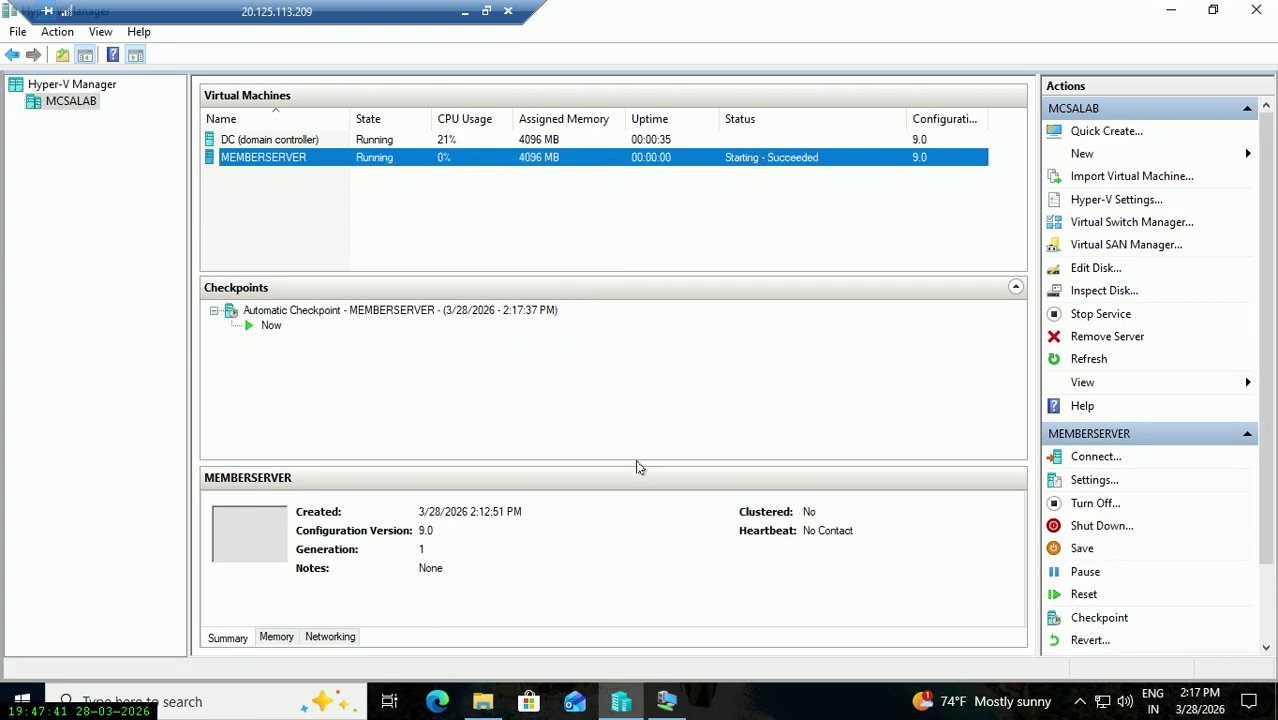
Look at the domain controller's installation status in its console and minimize the console window.
right_click(463, 141)
click(502, 157)
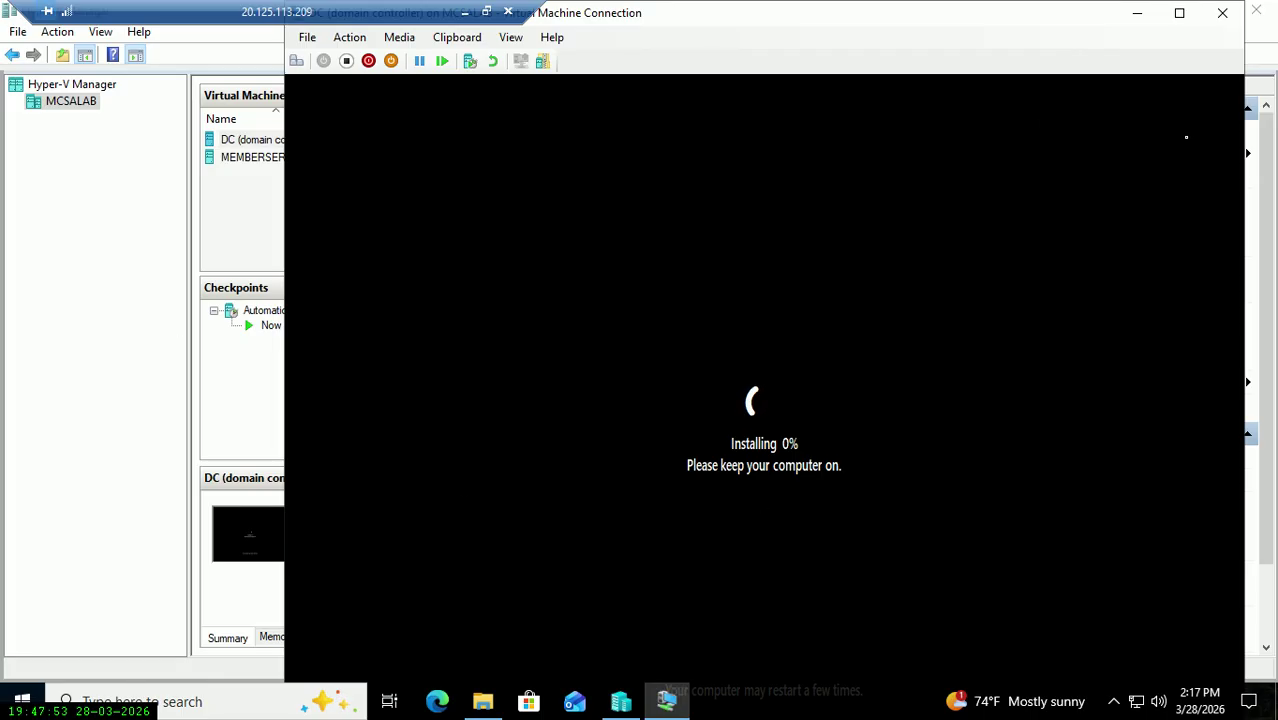
click(1143, 19)
Connect to the restarted MEMBERSERVER and move its console window aside to watch it boot beside the virtual machine list.
right_click(560, 158)
click(618, 168)
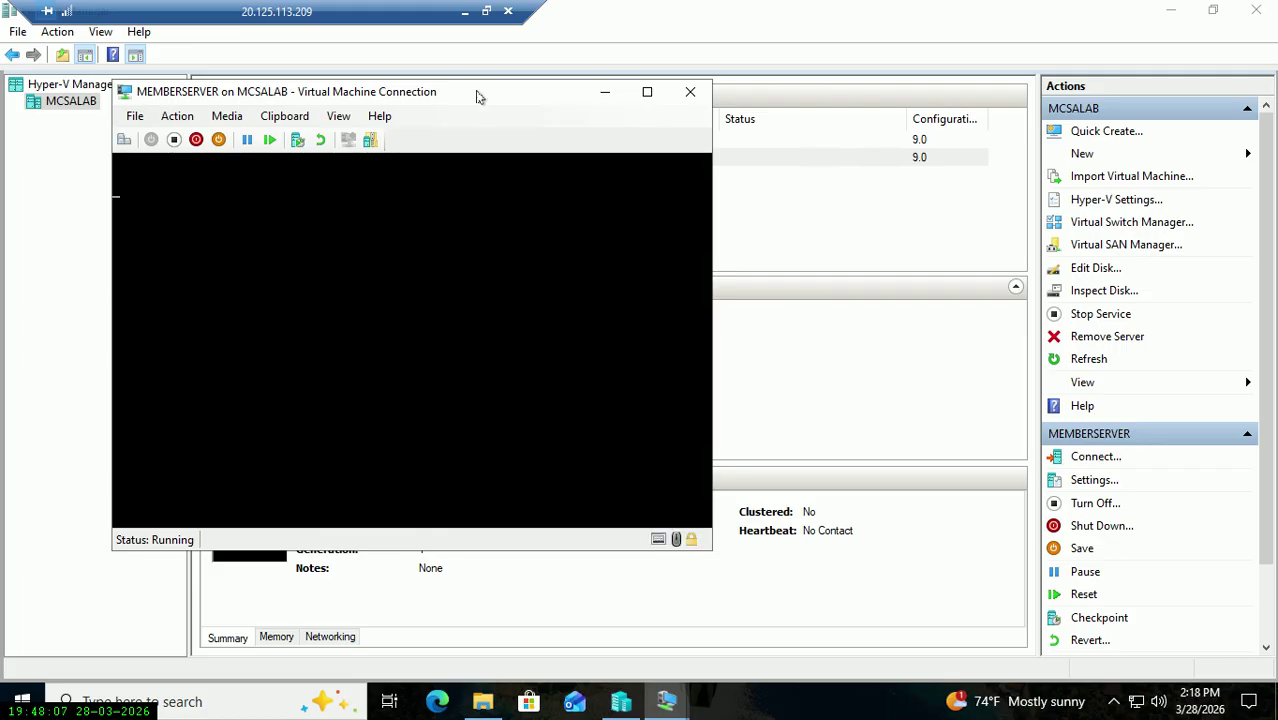
drag(490, 90, 874, 73)
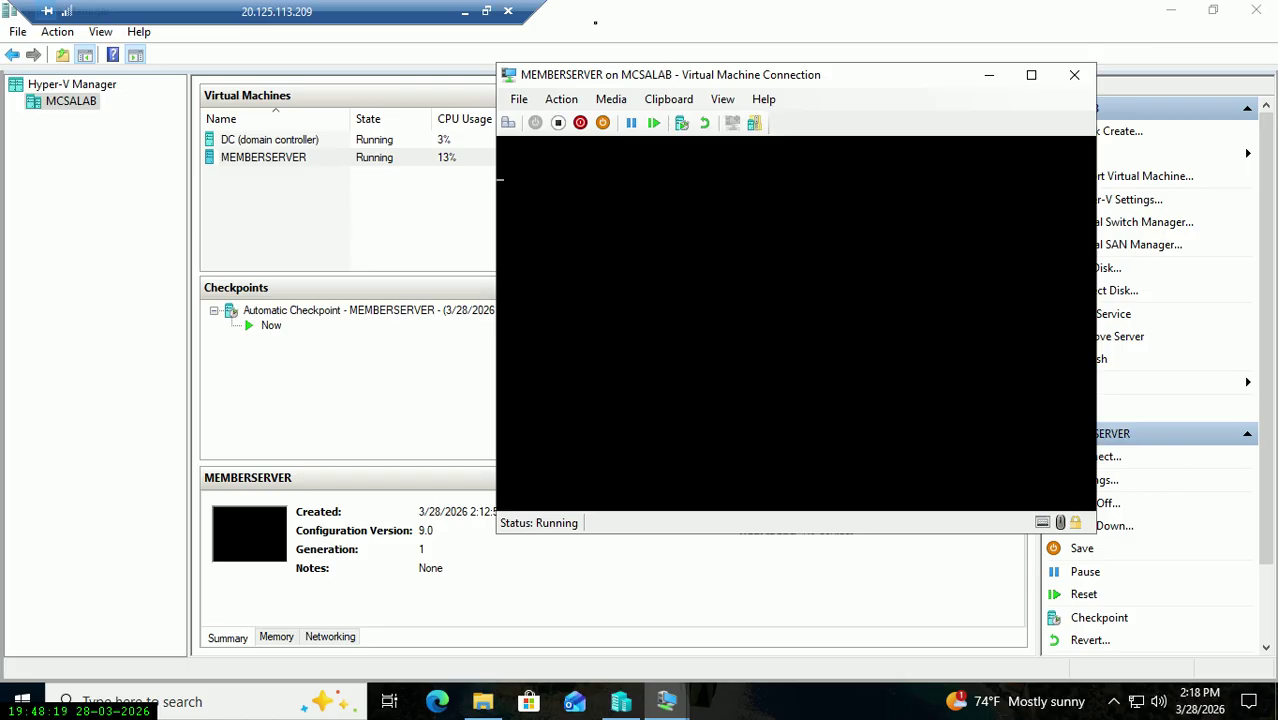
drag(794, 75, 906, 62)
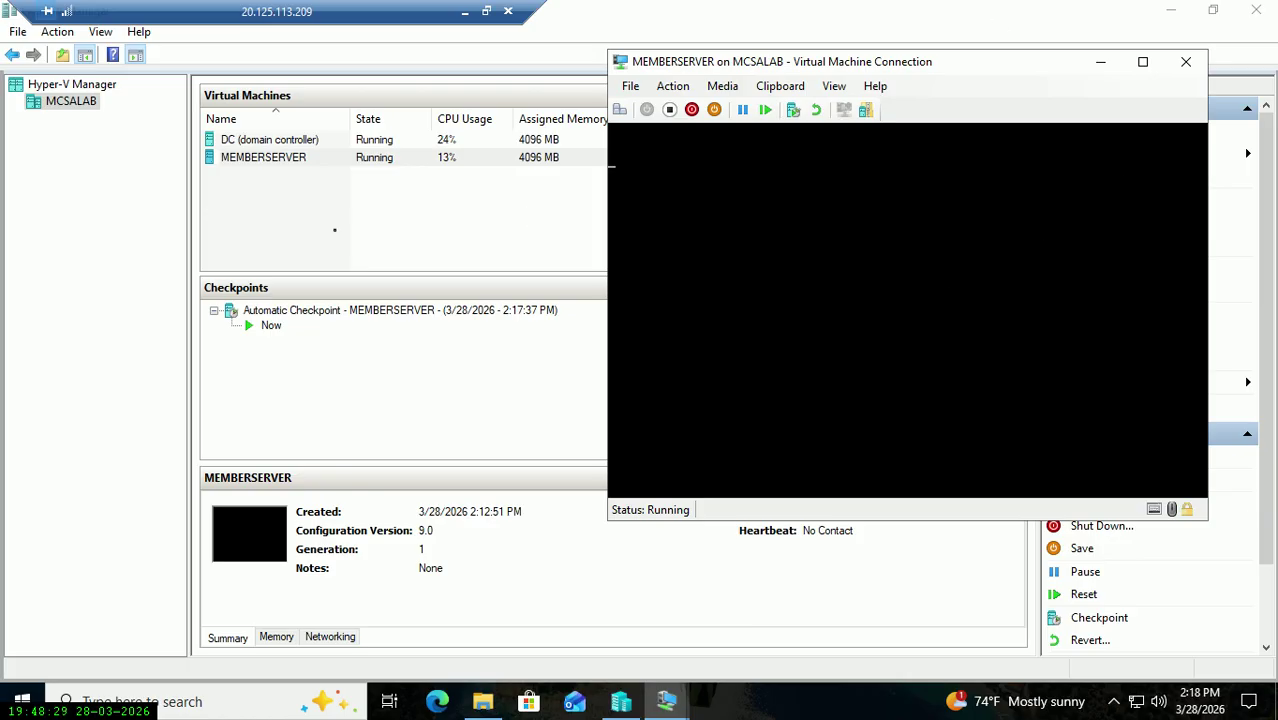
Recheck the domain controller's installation progress in its console and minimize the console again.
click(510, 140)
right_click(512, 140)
click(588, 153)
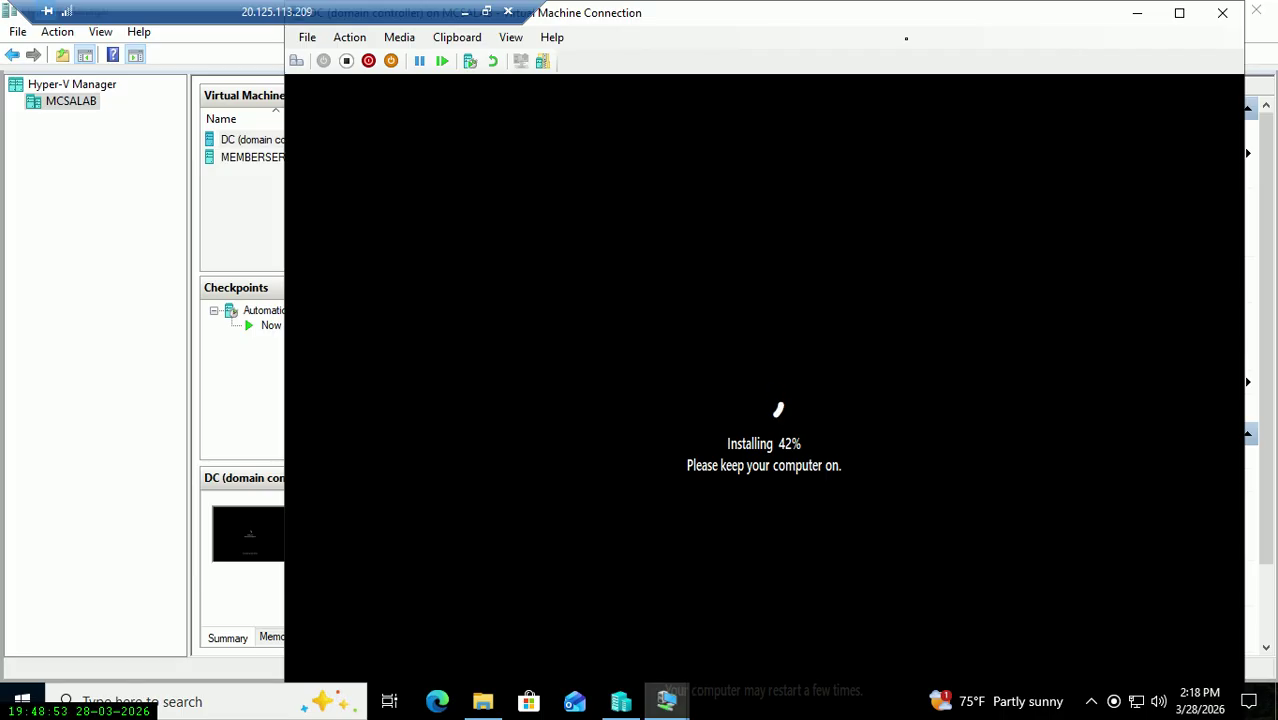
click(1137, 13)
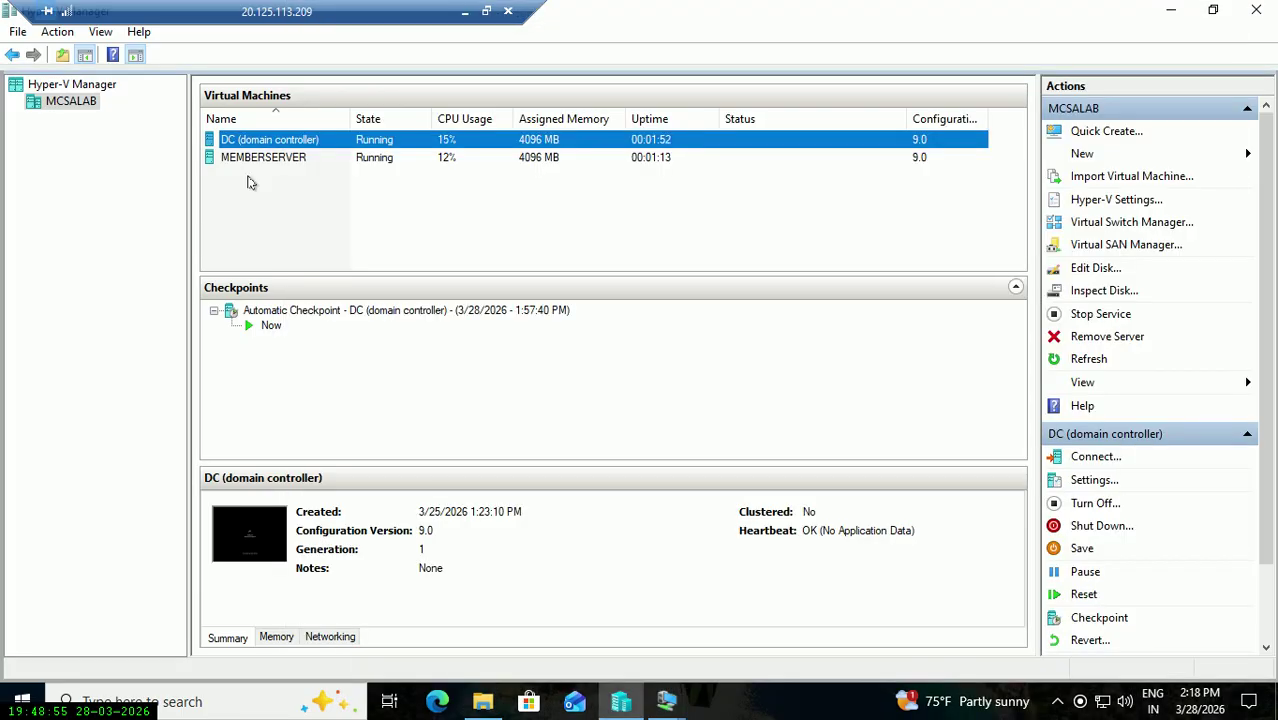
Reopen the MEMBERSERVER console twice to examine its boot screen, closing the console after each look.
click(366, 159)
right_click(366, 159)
click(432, 168)
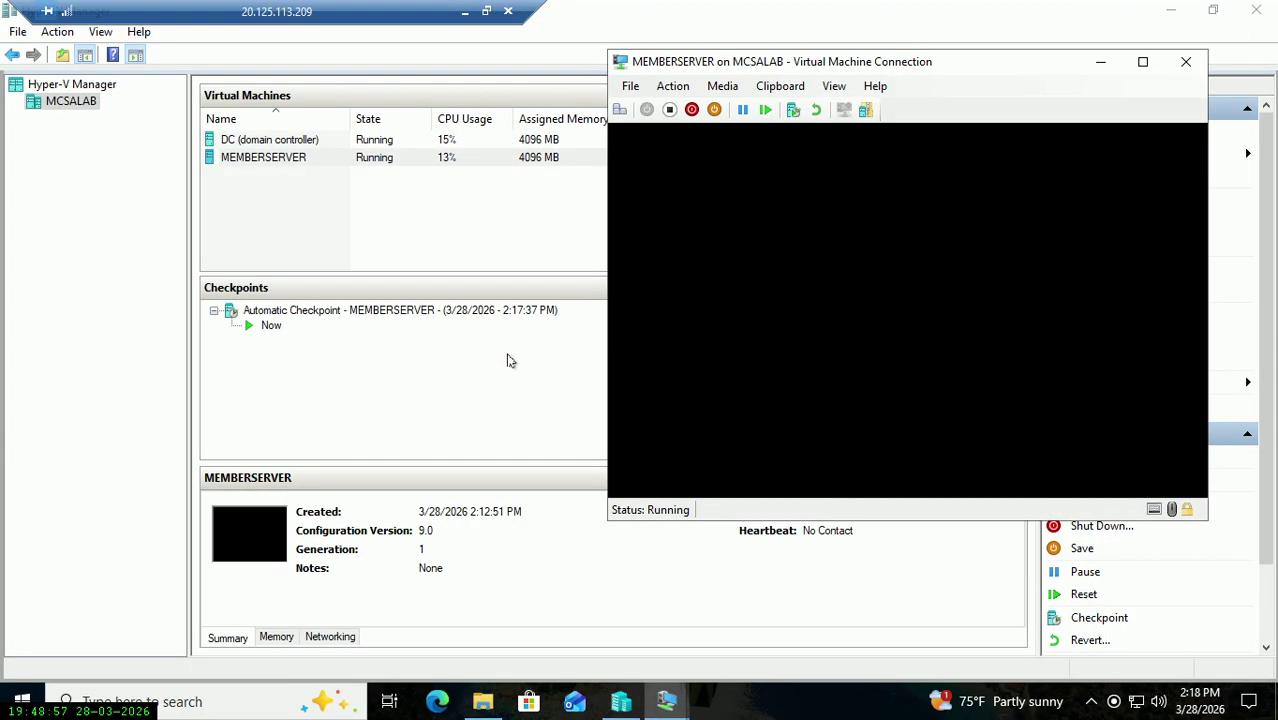
click(1186, 61)
right_click(512, 162)
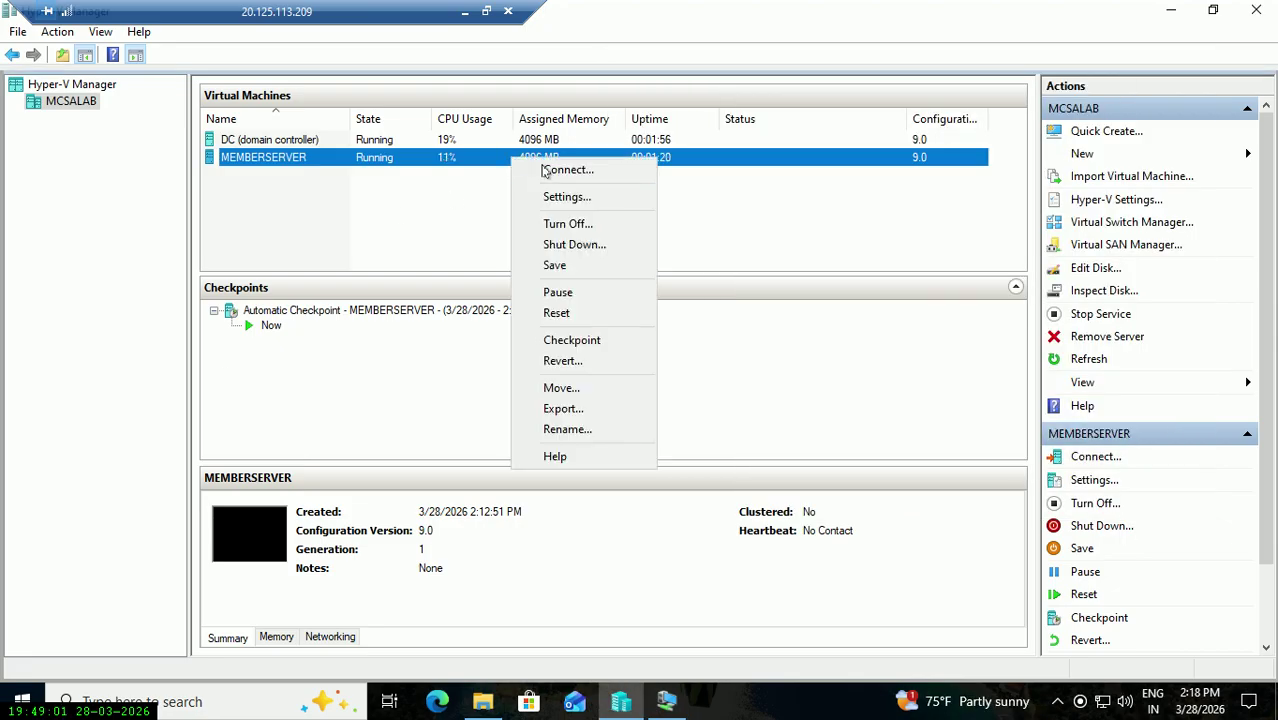
click(578, 171)
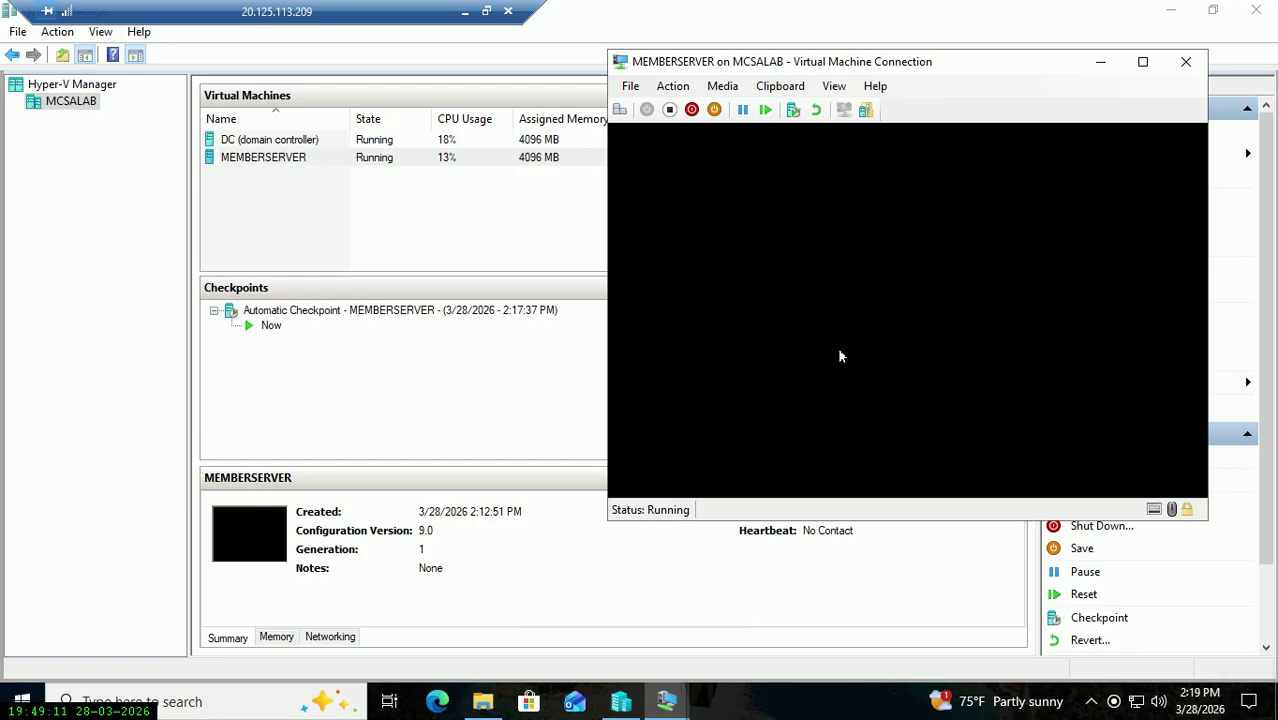
click(1186, 61)
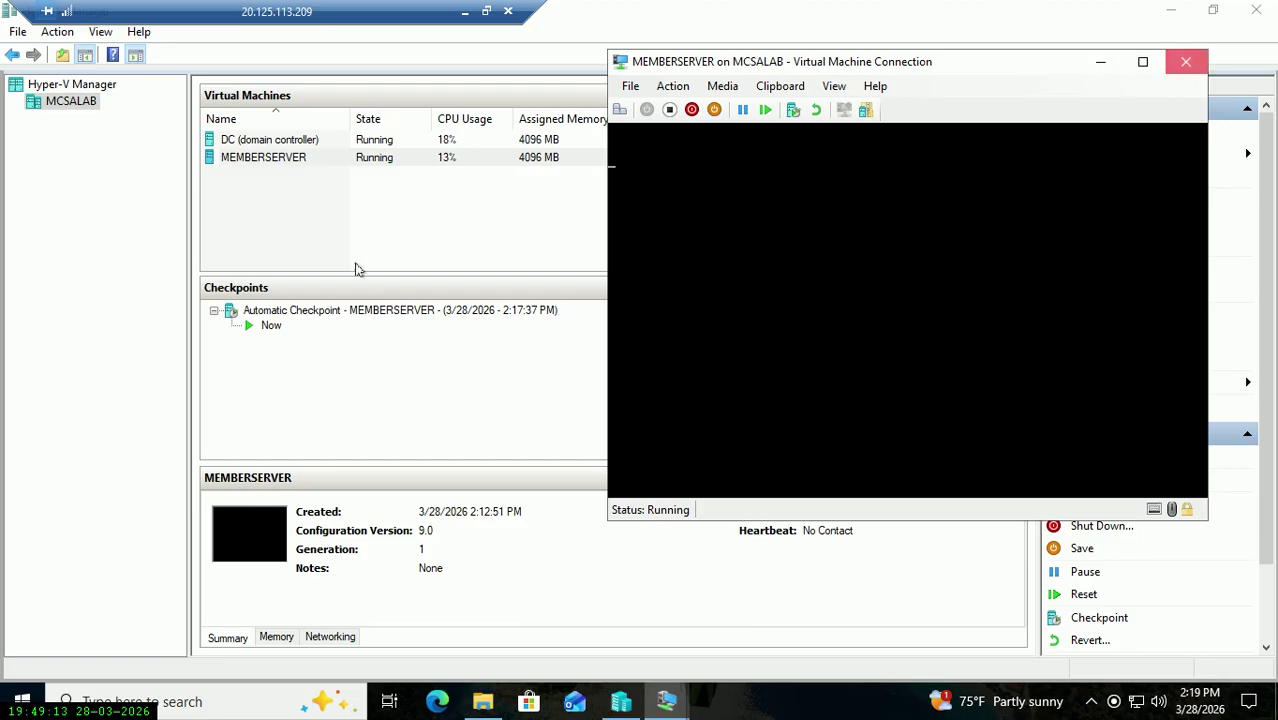
Turn off the MEMBERSERVER virtual machine and start it once more.
right_click(480, 161)
click(515, 229)
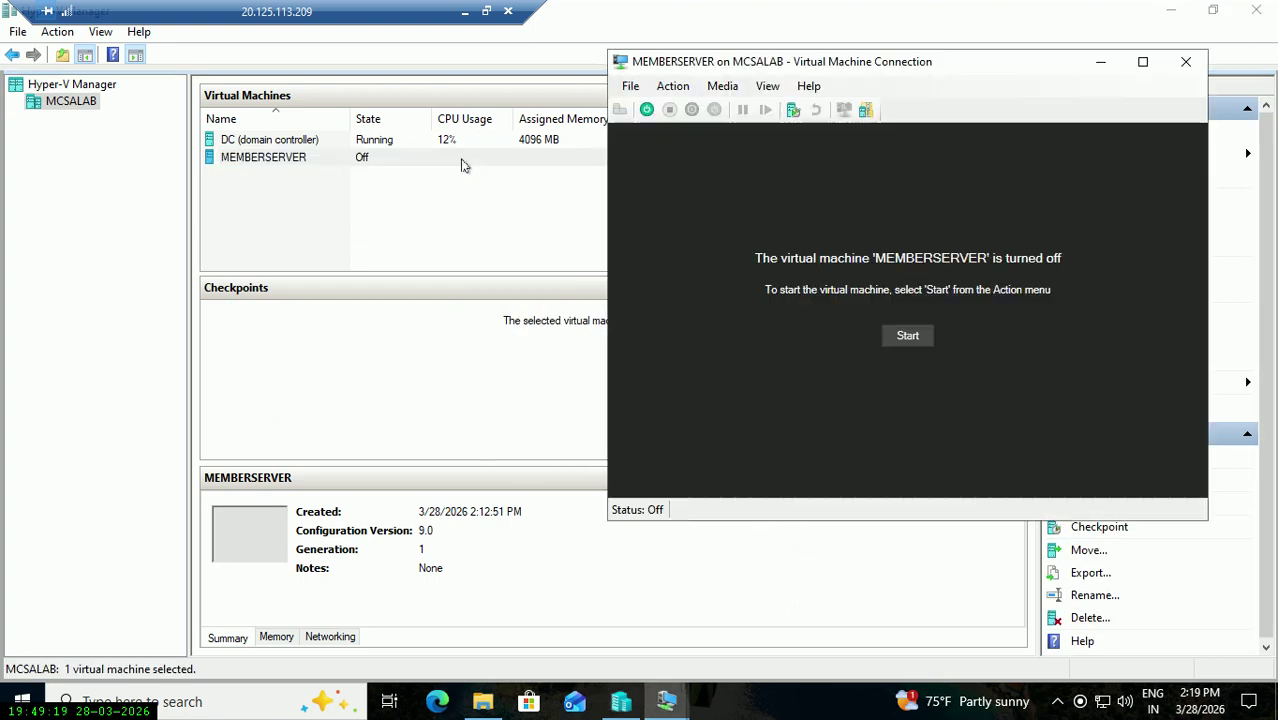
right_click(463, 163)
click(504, 228)
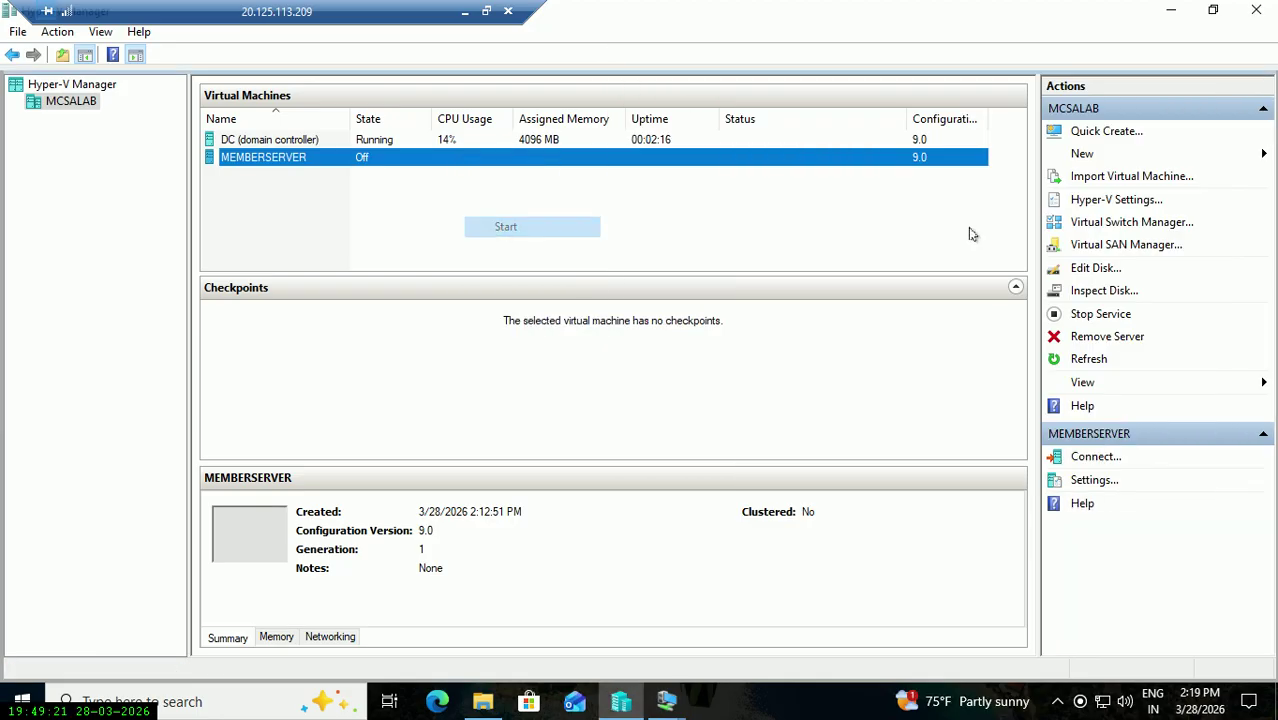
Connect to the restarted MEMBERSERVER to watch its boot screen and close the console.
right_click(490, 163)
click(535, 175)
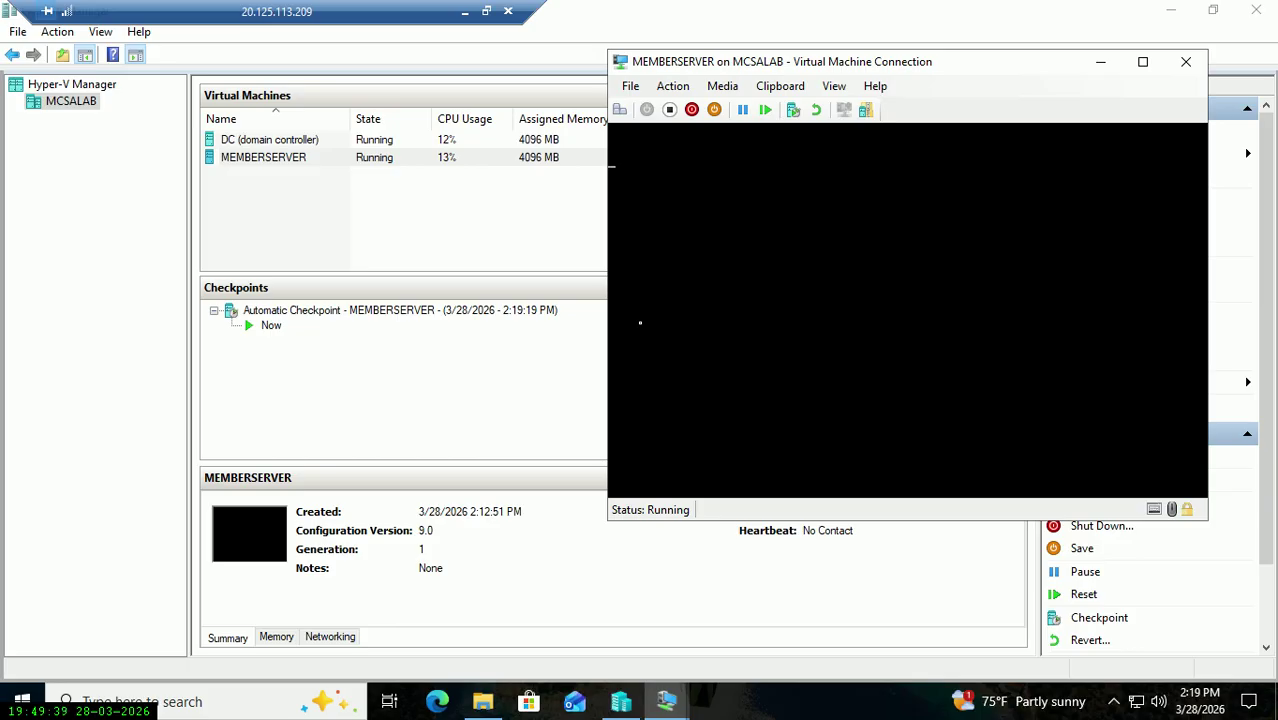
click(1186, 61)
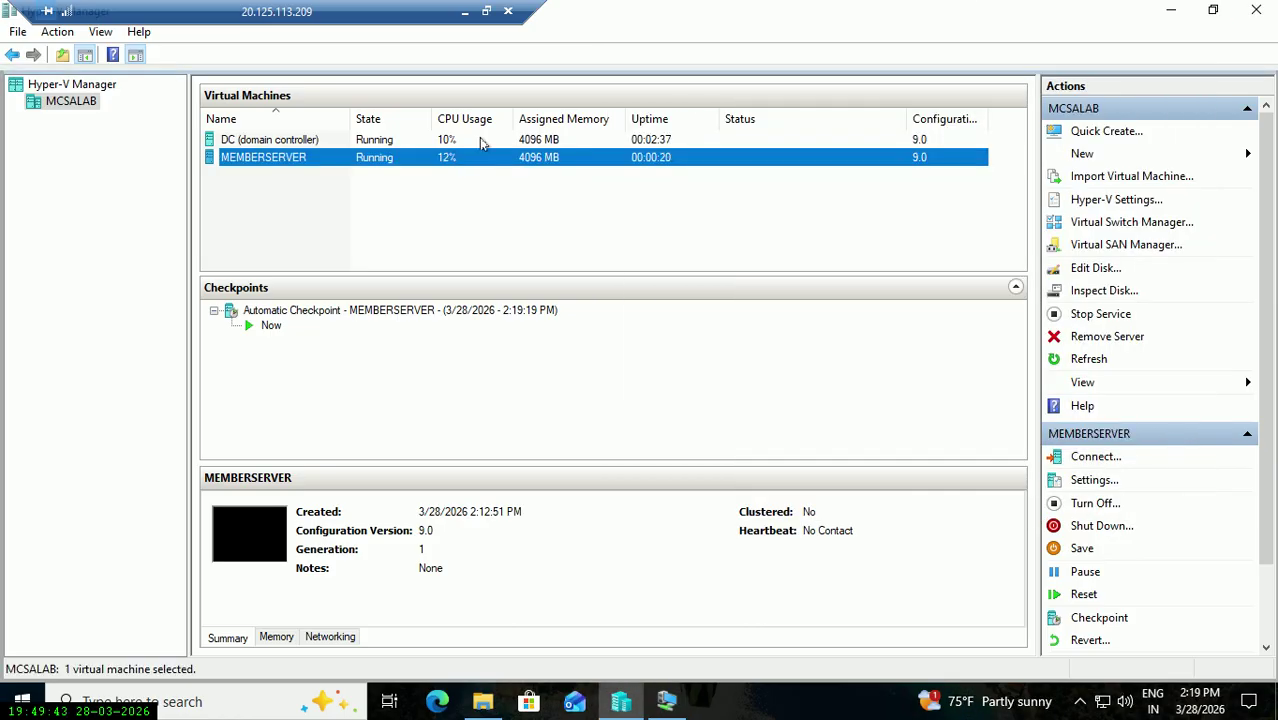
Examine the domain controller's installation progress in its console and minimize that window.
right_click(479, 139)
click(500, 150)
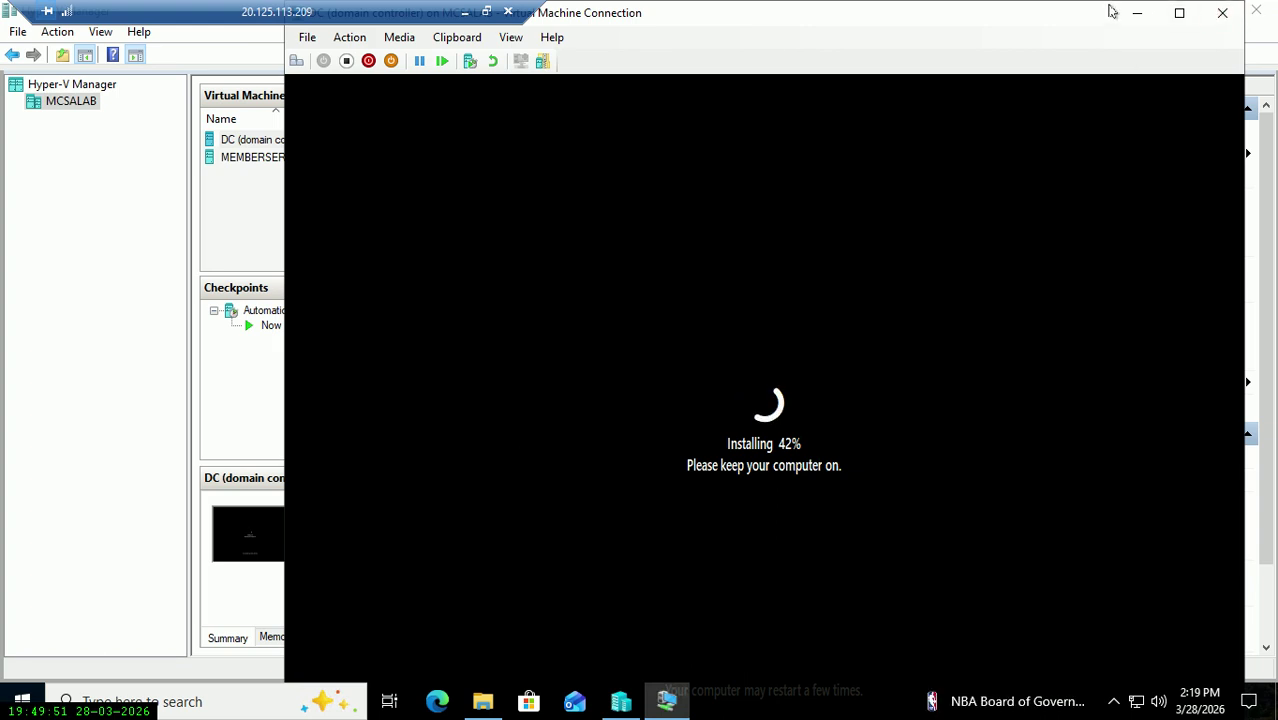
click(1137, 17)
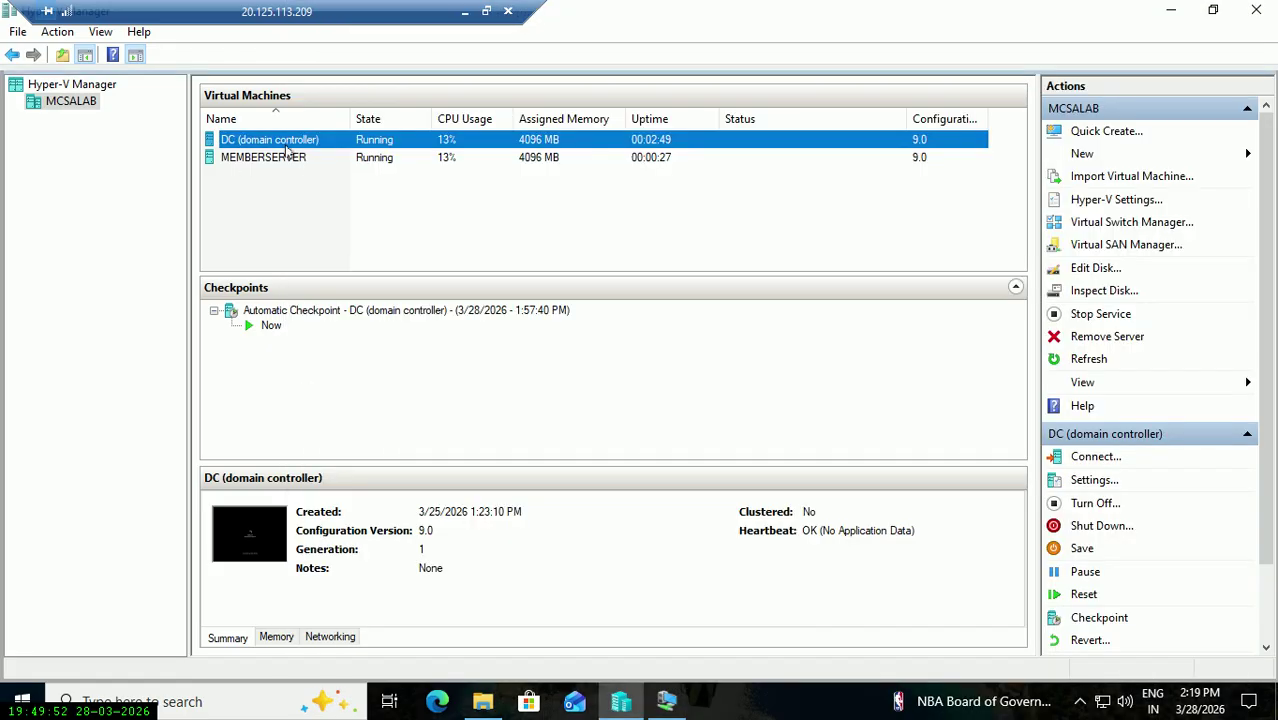
Check MEMBERSERVER's boot progress in its console and minimize the console window.
click(468, 162)
right_click(468, 162)
click(522, 170)
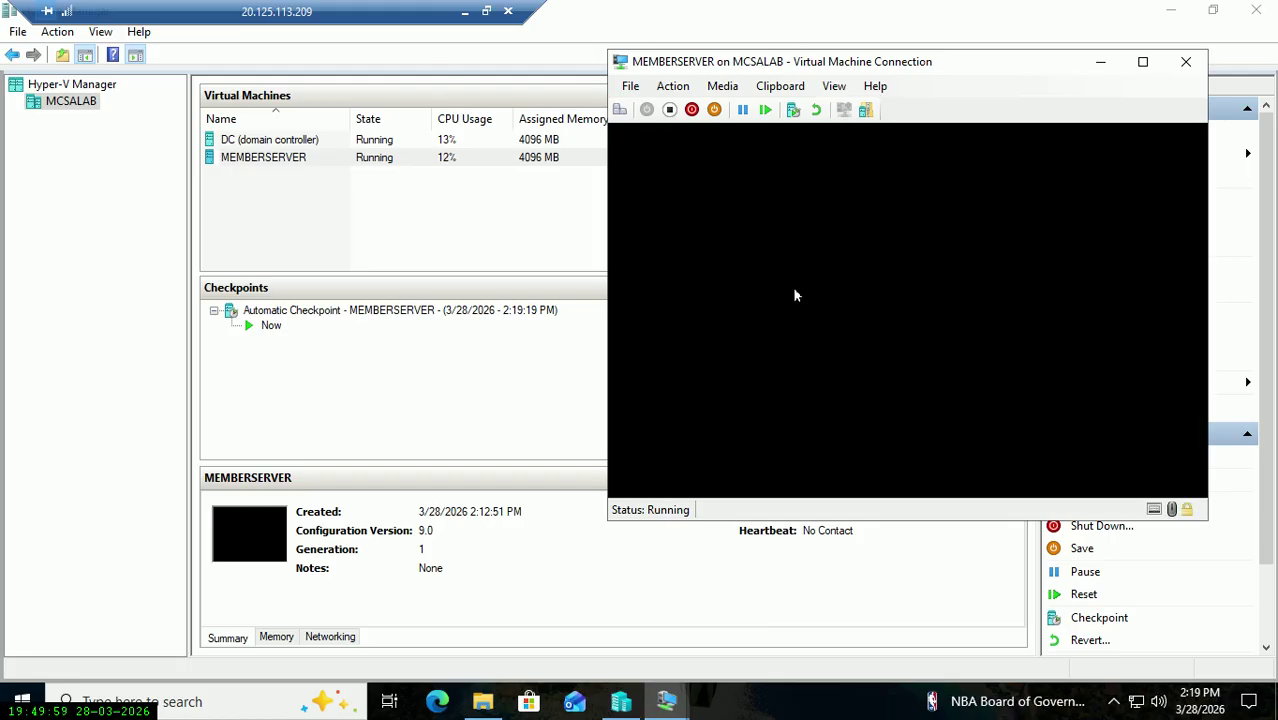
click(1100, 62)
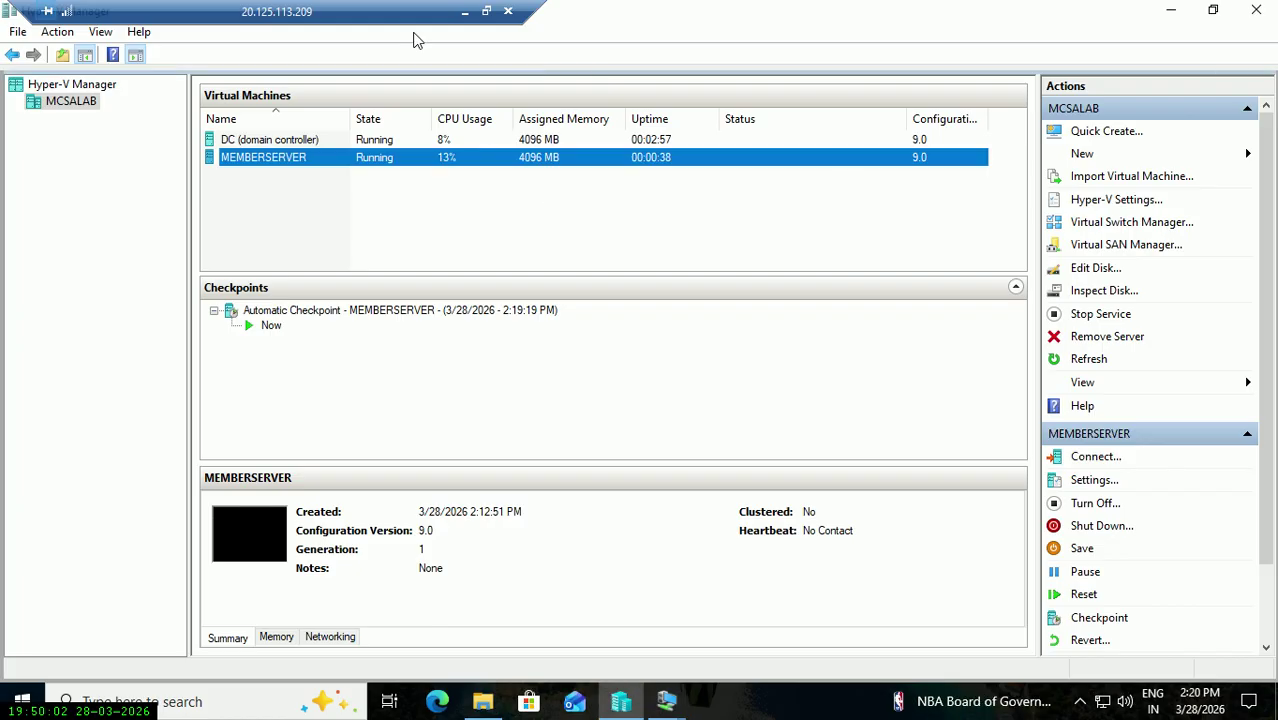
Bring the domain controller's console back up to check how far the installation has progressed.
right_click(530, 141)
click(576, 155)
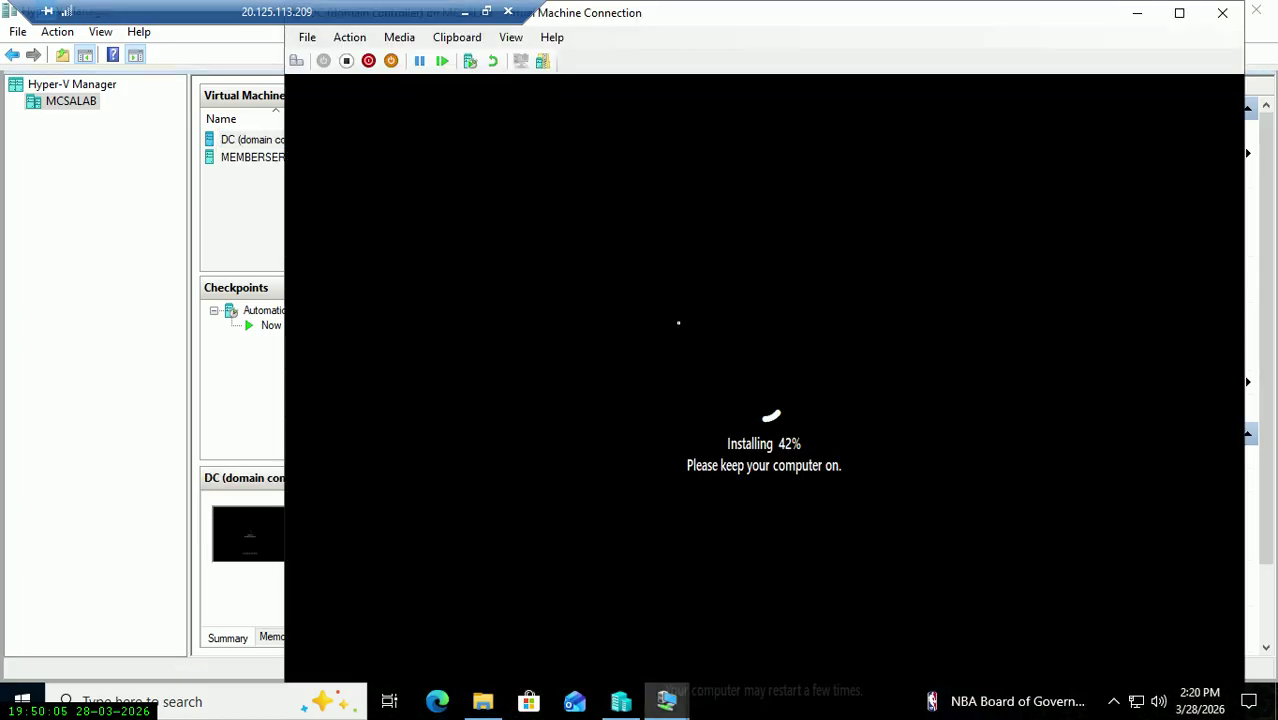